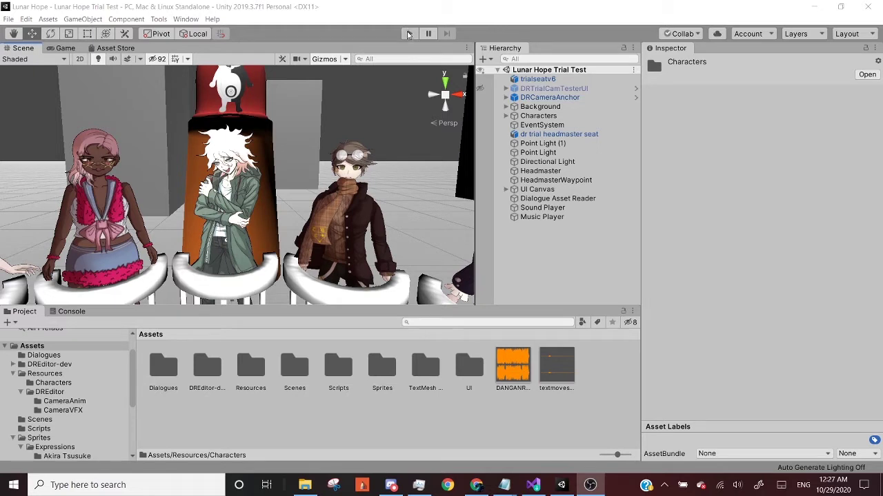
# Play the trial scene, advance the dialogue from Masami's line through Ayano's to Helen's, then stop
pyautogui.click(408, 34)
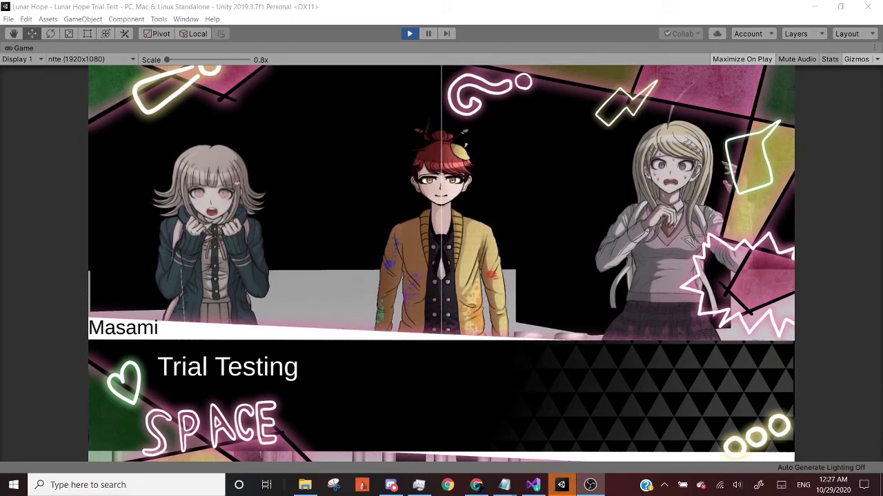
pyautogui.press('space')
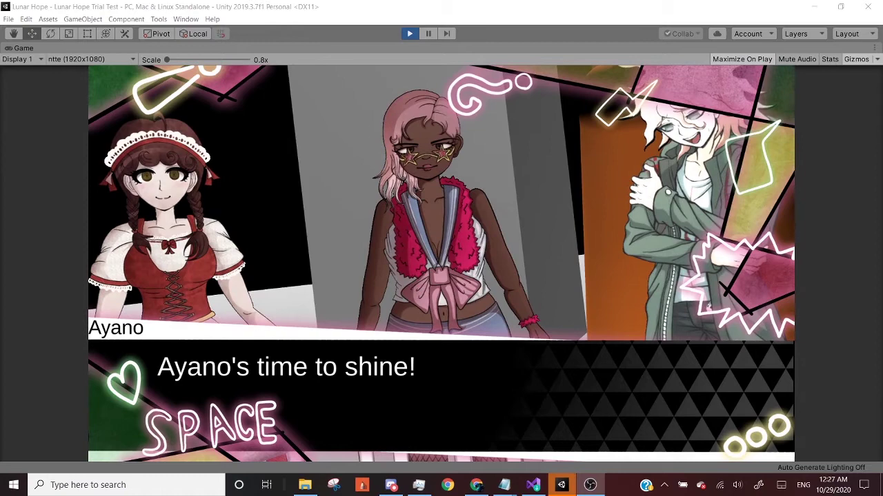
pyautogui.press('space')
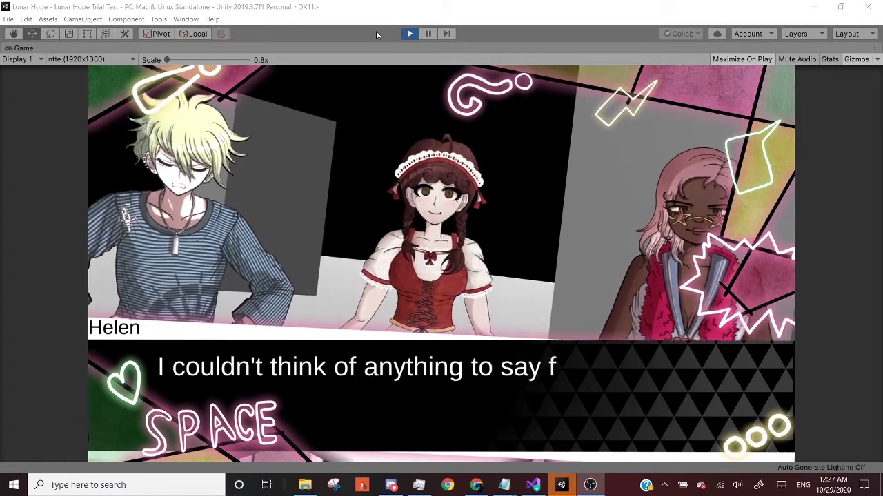
pyautogui.click(409, 33)
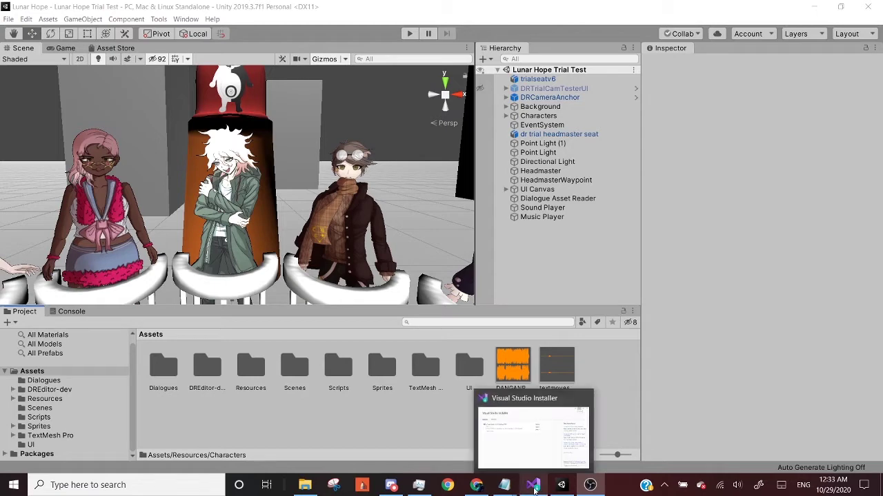
# Bring up the Visual Studio 2019 downloads page and browse the Community, Professional and Enterprise editions
pyautogui.moveTo(476, 484)
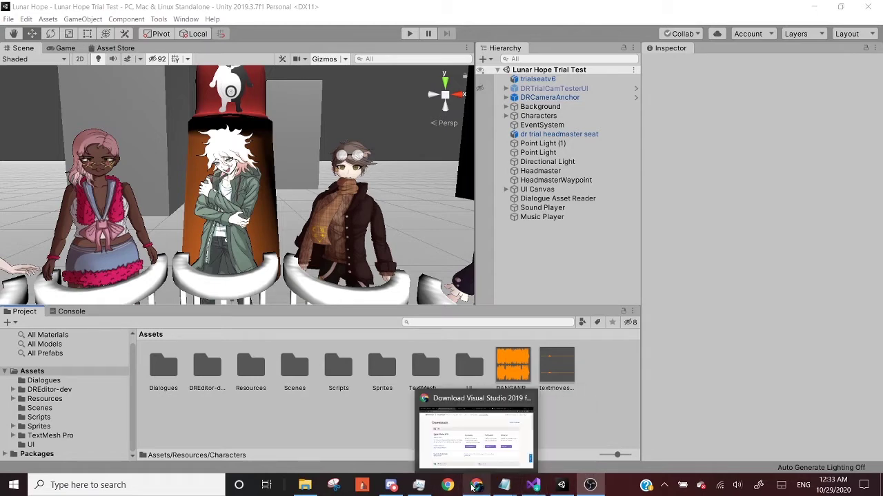
pyautogui.click(457, 418)
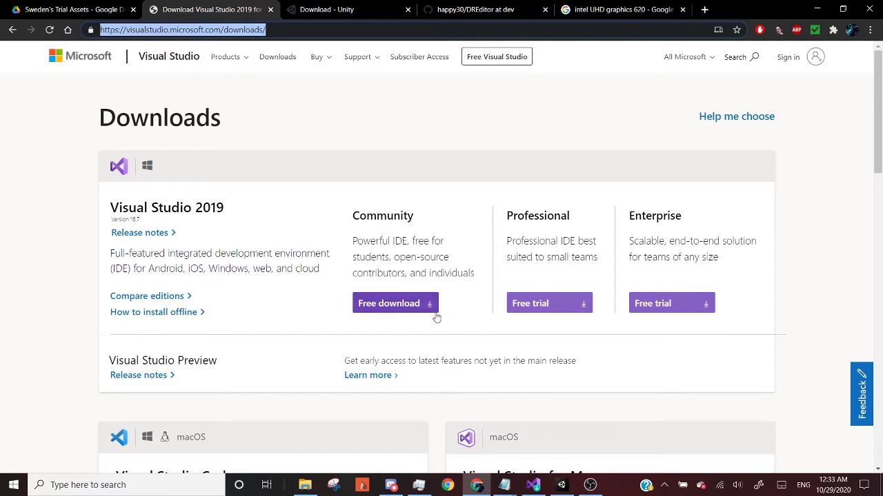
pyautogui.scroll(-4, 415, 335)
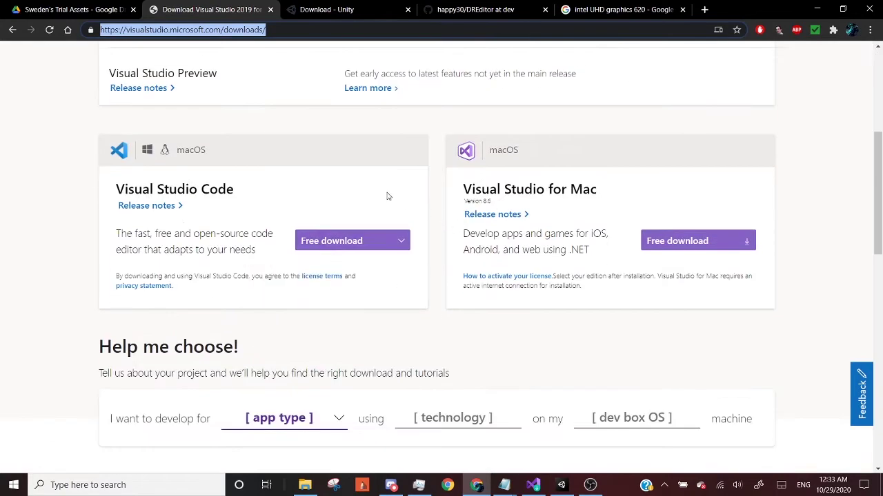
pyautogui.scroll(1, 385, 199)
pyautogui.scroll(2, 390, 201)
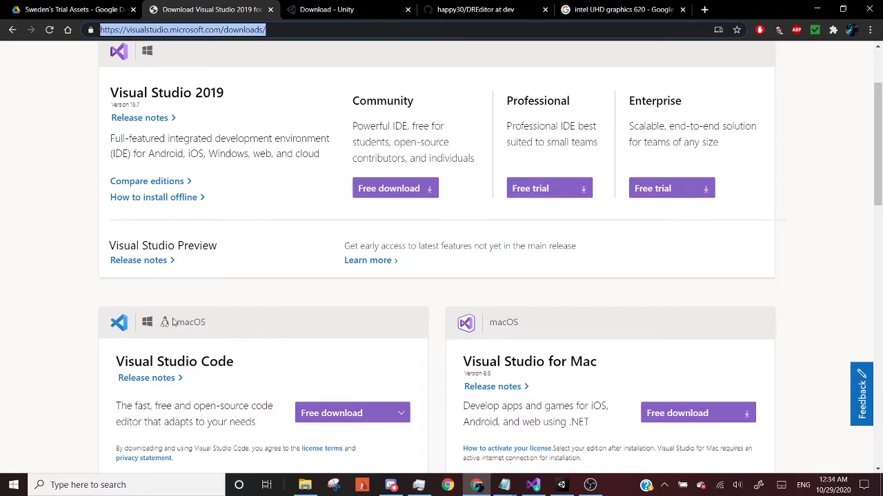
pyautogui.scroll(2, 329, 309)
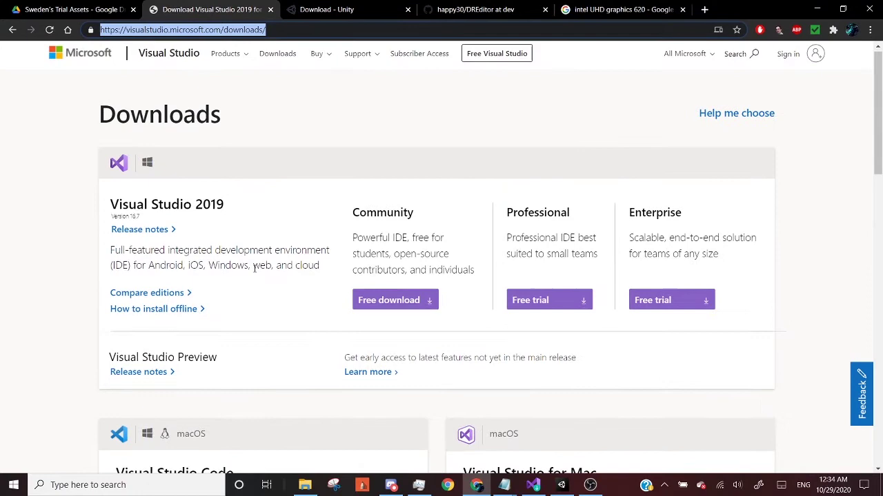
pyautogui.scroll(-1, 255, 269)
pyautogui.scroll(1, 324, 290)
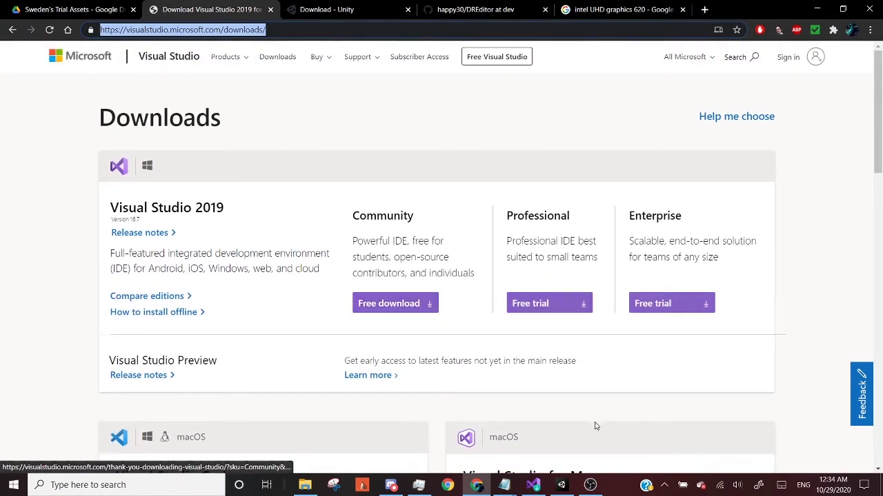
# Review Visual Studio Community 2019's workloads, confirm Game development with Unity is included, then close without changes
pyautogui.click(413, 304)
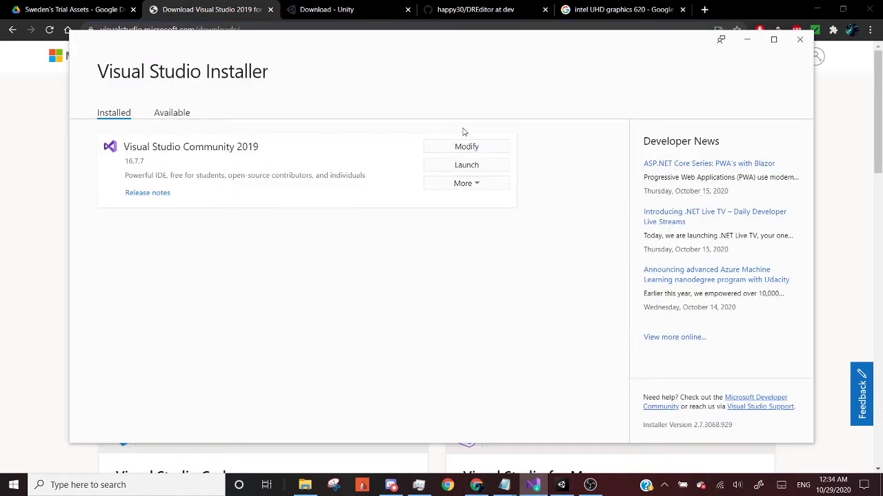
pyautogui.click(454, 147)
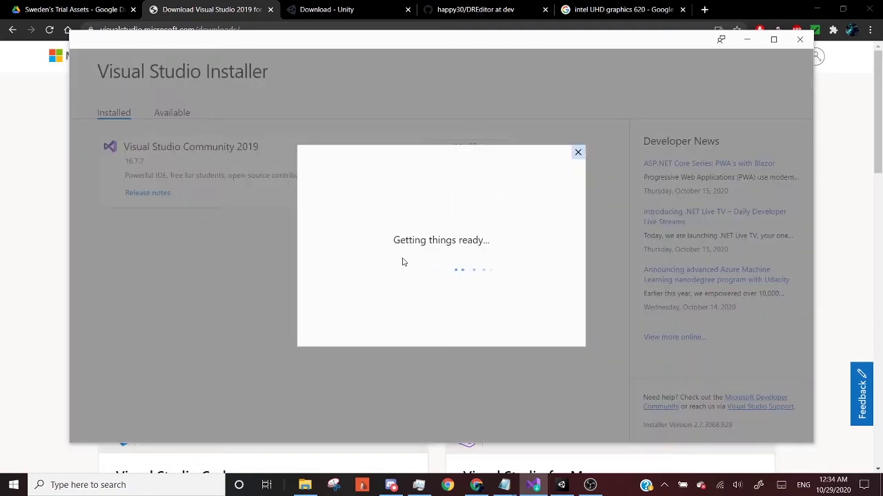
pyautogui.scroll(-5, 321, 298)
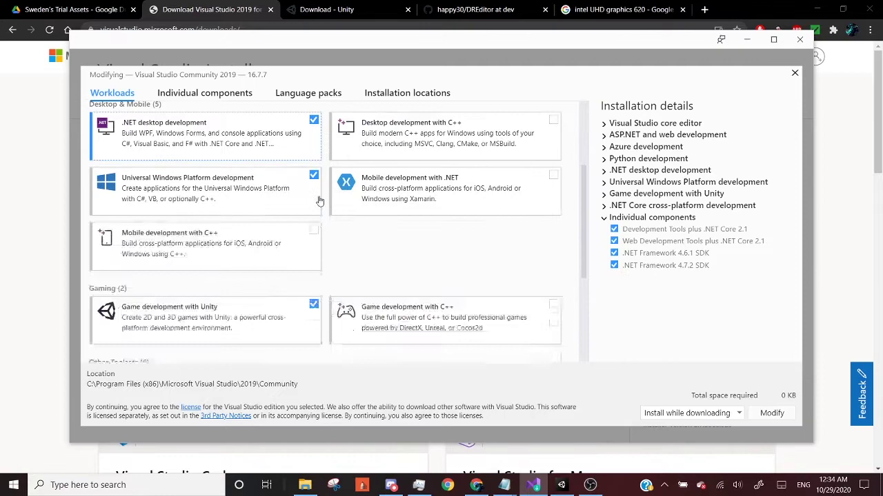
pyautogui.scroll(3, 321, 298)
pyautogui.scroll(-4, 314, 298)
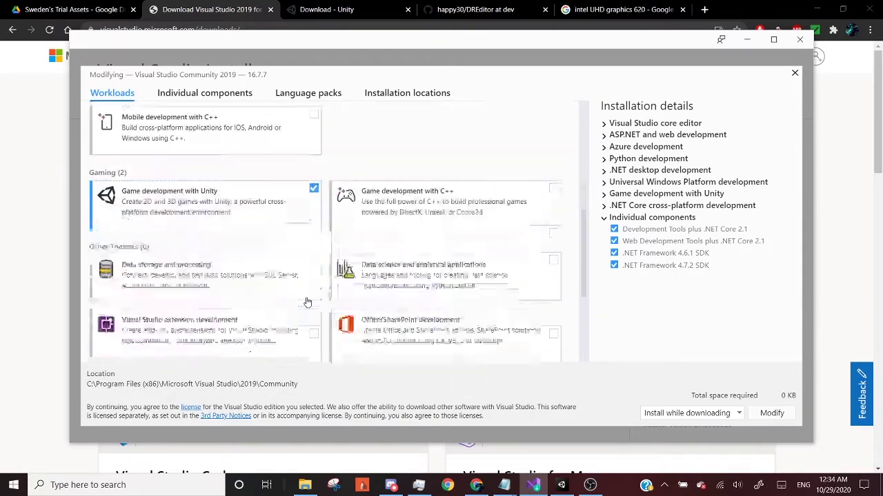
pyautogui.scroll(3, 306, 299)
pyautogui.scroll(-2, 233, 237)
pyautogui.scroll(1, 233, 237)
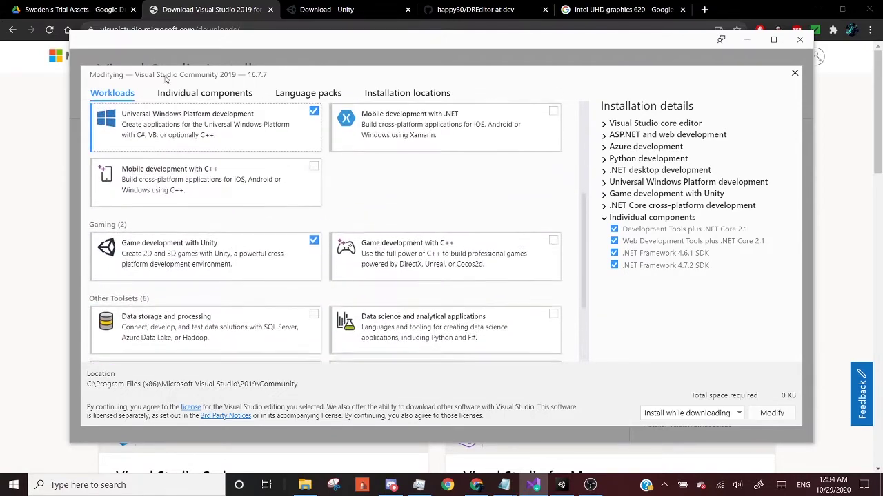
pyautogui.scroll(3, 279, 213)
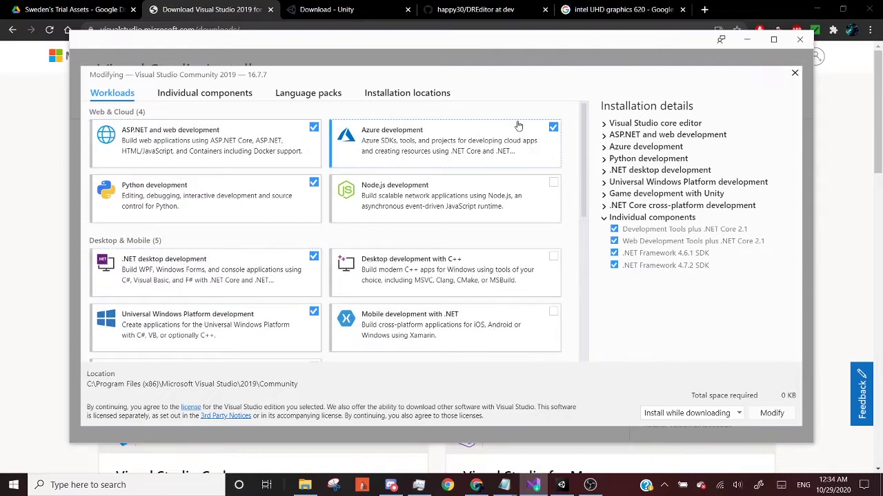
pyautogui.scroll(-1, 425, 199)
pyautogui.scroll(-3, 426, 199)
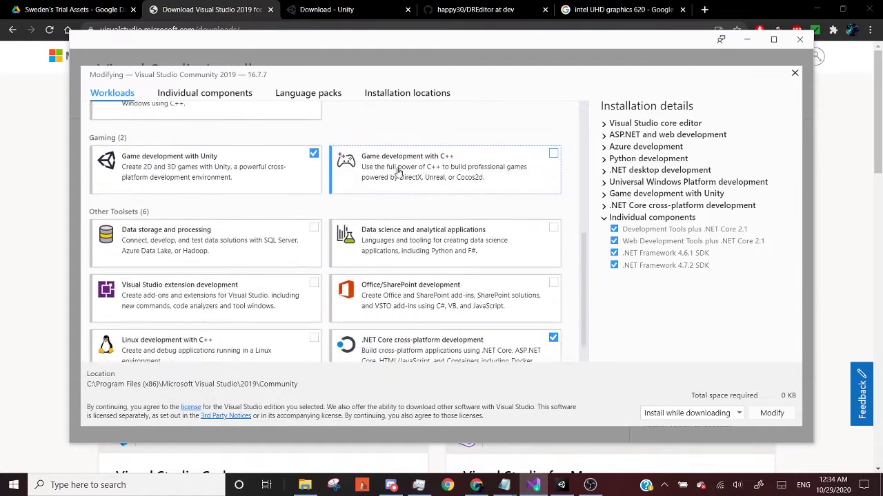
pyautogui.scroll(3, 331, 224)
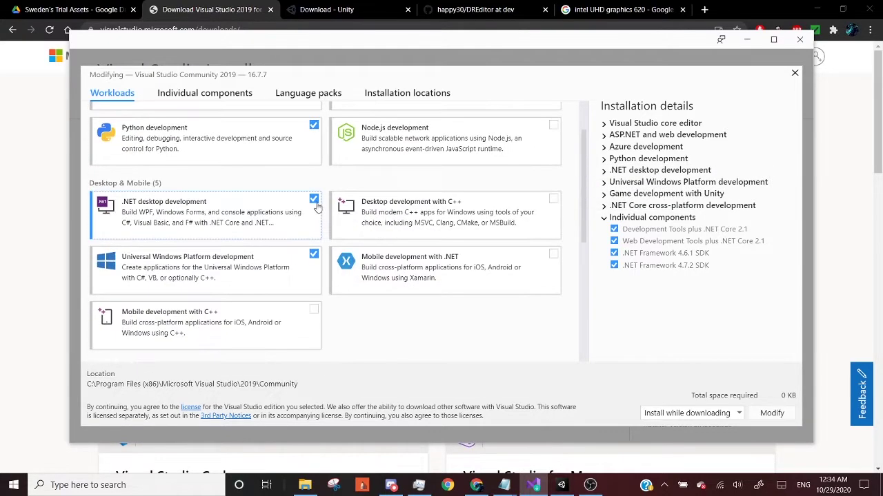
pyautogui.scroll(-3, 328, 241)
pyautogui.scroll(5, 328, 241)
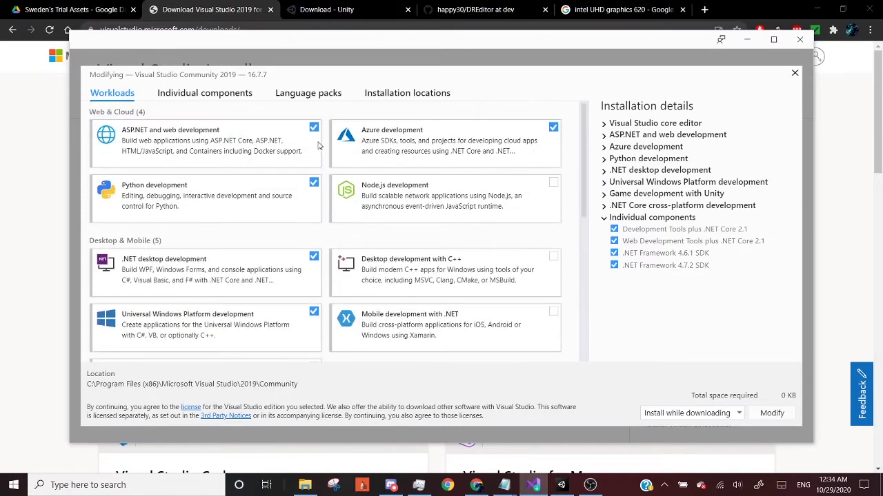
pyautogui.scroll(-4, 285, 355)
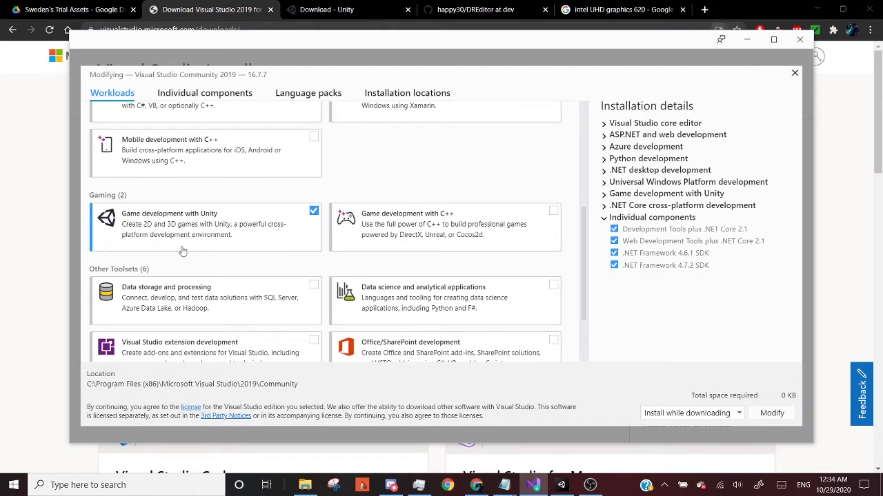
pyautogui.click(795, 72)
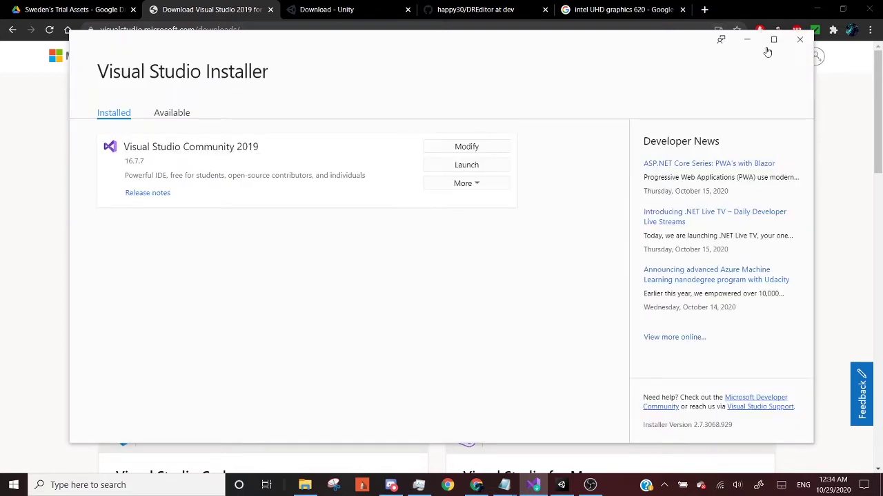
# Minimize the installer and show Unity Hub's Installs page listing 2019.3.14f1 and 2019.3.7f1
pyautogui.click(746, 40)
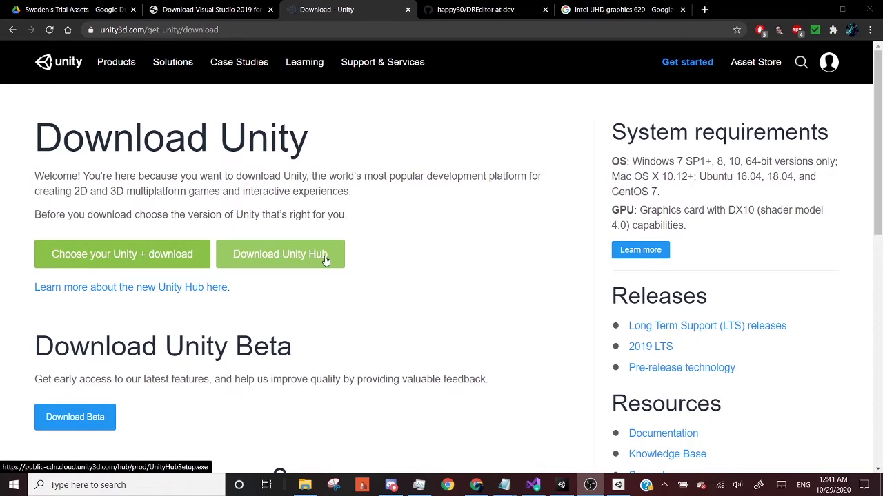
pyautogui.click(617, 485)
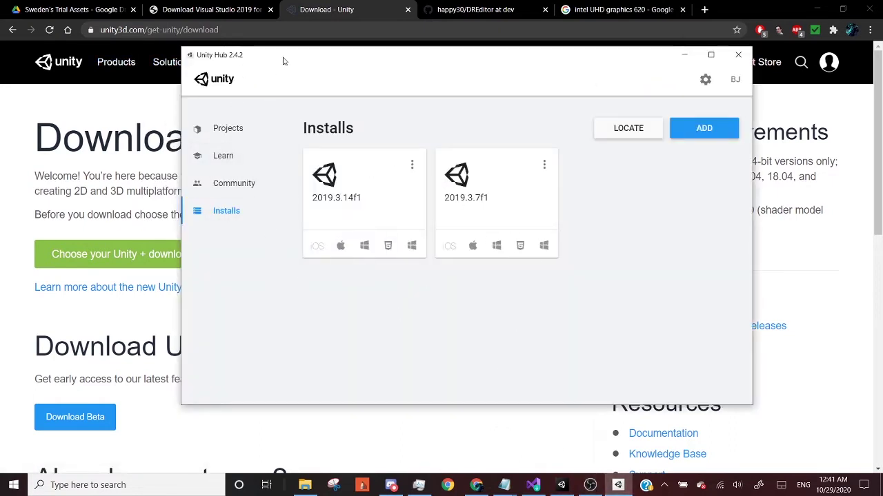
pyautogui.click(277, 36)
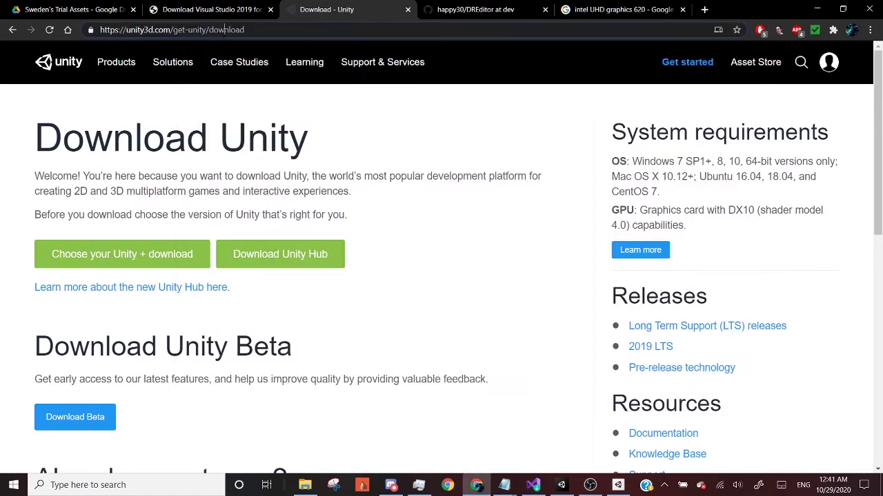
pyautogui.moveTo(225, 29); pyautogui.dragTo(117, 29)
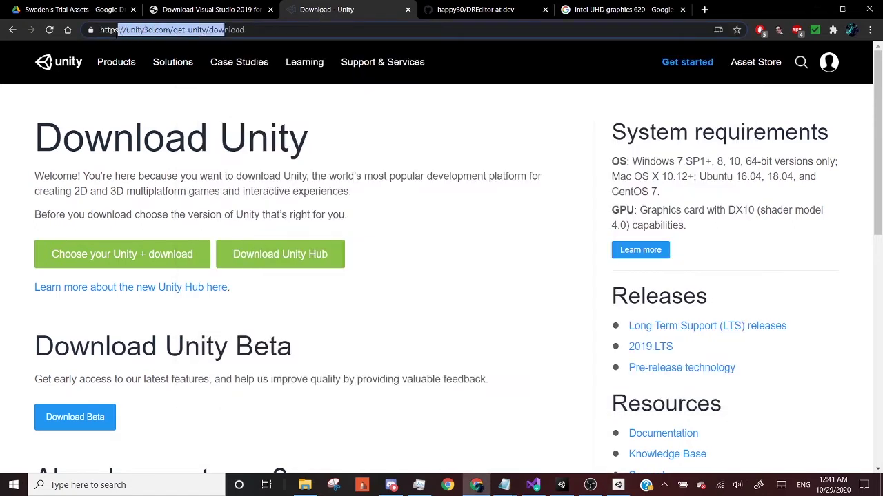
pyautogui.click(618, 485)
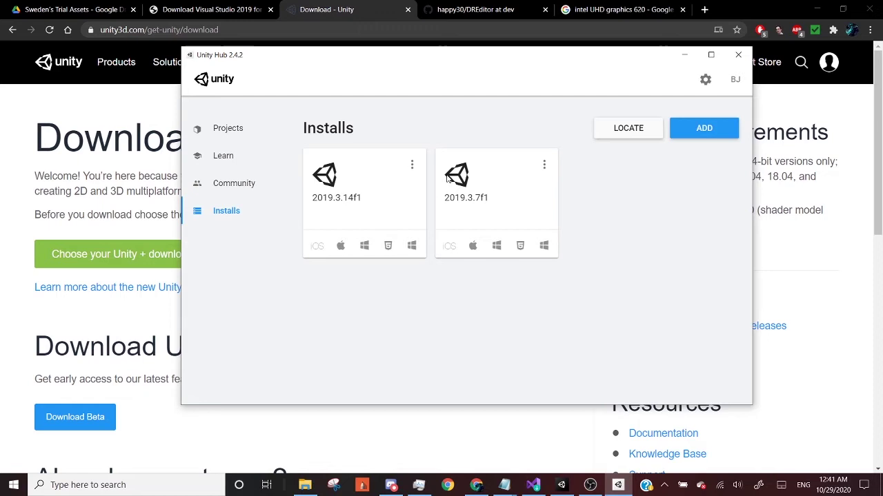
# Start adding Unity 2019.4.13f1 and reach its modules list, toggling the Visual Studio Community 2019 module
pyautogui.click(722, 134)
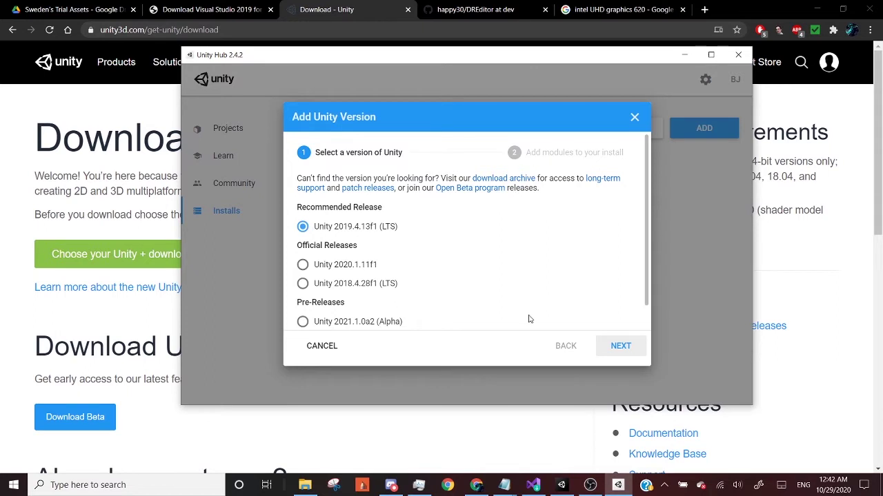
pyautogui.click(329, 349)
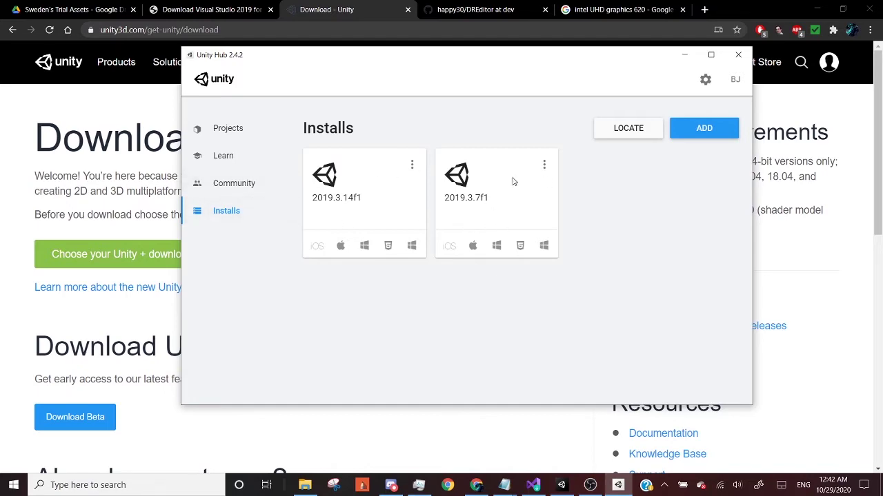
pyautogui.click(695, 131)
pyautogui.click(621, 347)
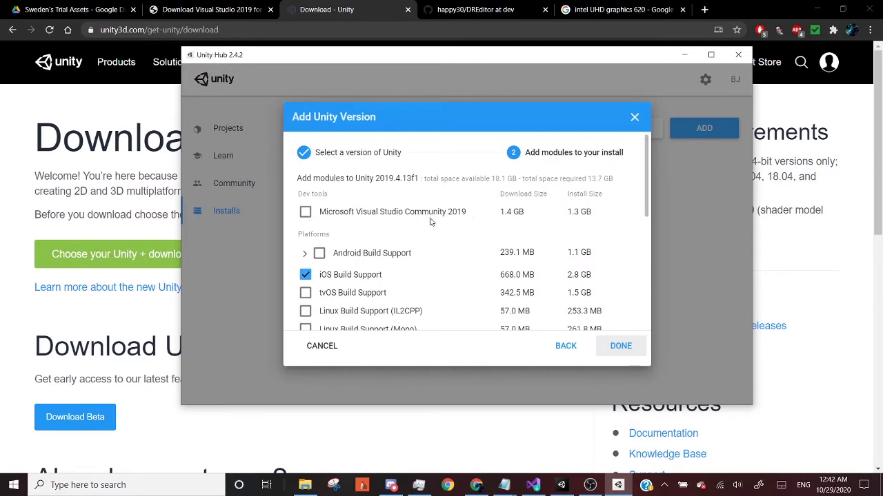
pyautogui.click(305, 216)
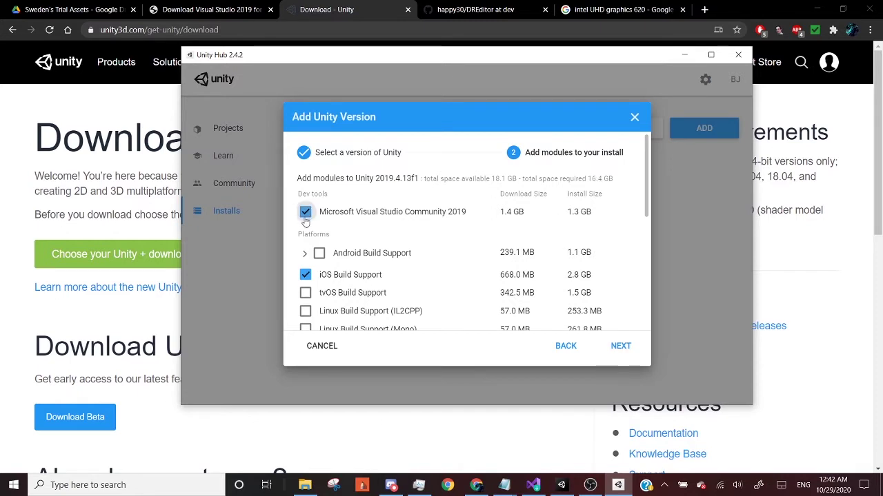
pyautogui.click(305, 213)
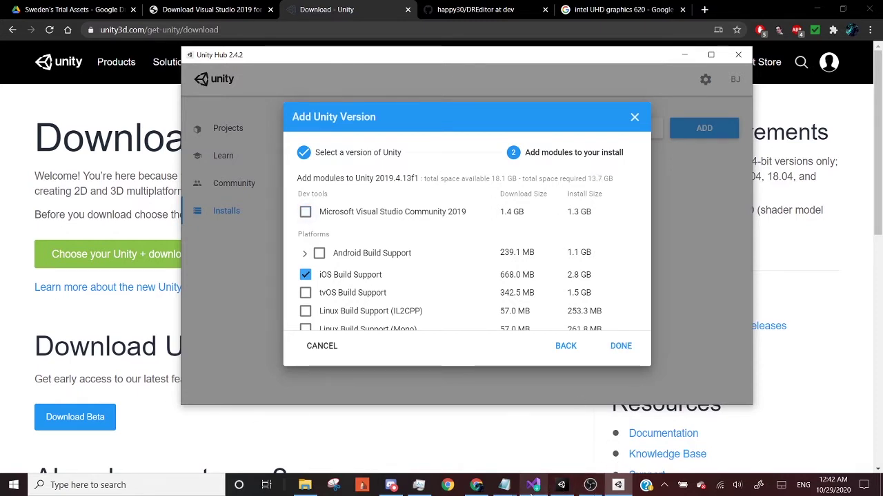
# Compare with the Visual Studio Installer, leaving the Visual Studio Community 2019 module unchecked
pyautogui.click(531, 486)
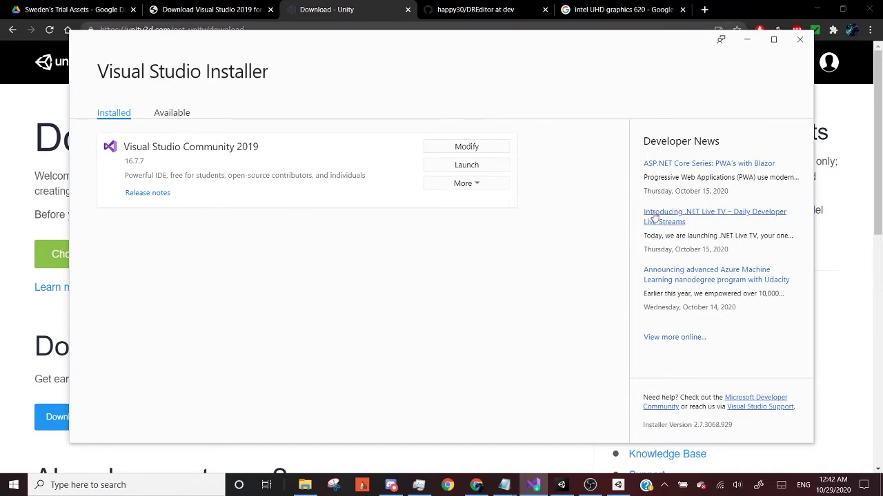
pyautogui.click(613, 488)
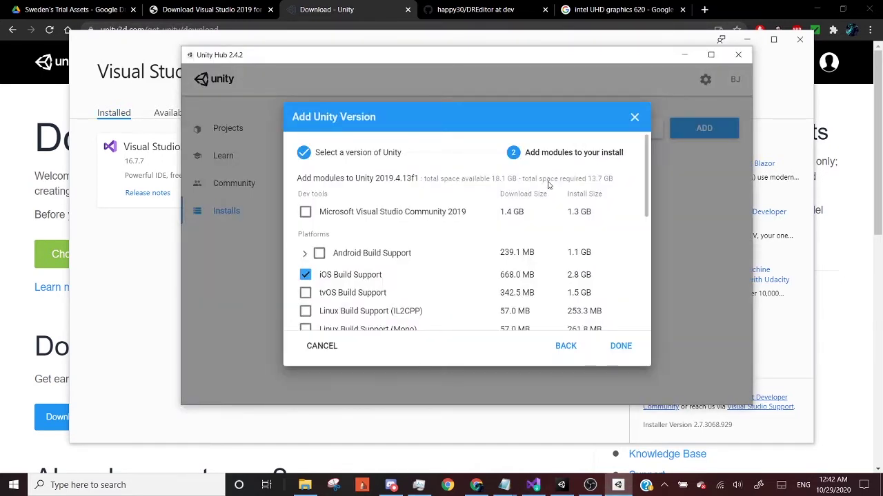
pyautogui.click(306, 213)
pyautogui.click(306, 213)
pyautogui.click(305, 212)
pyautogui.click(305, 212)
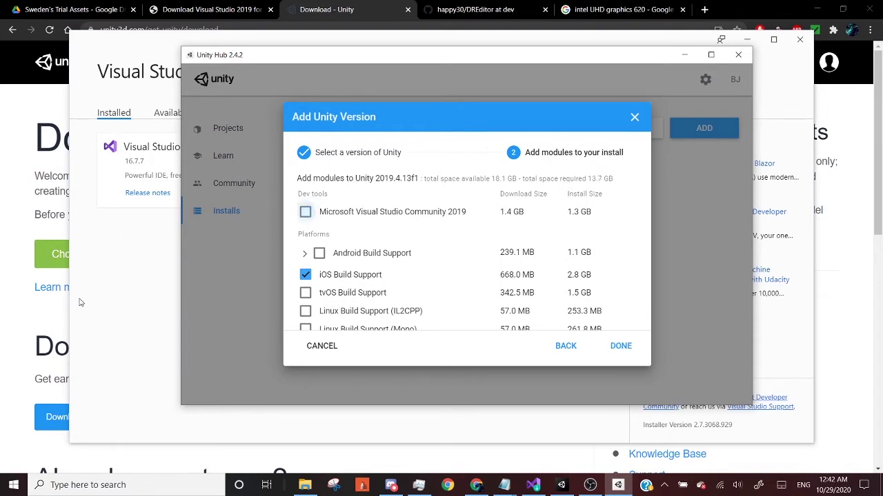
pyautogui.click(148, 276)
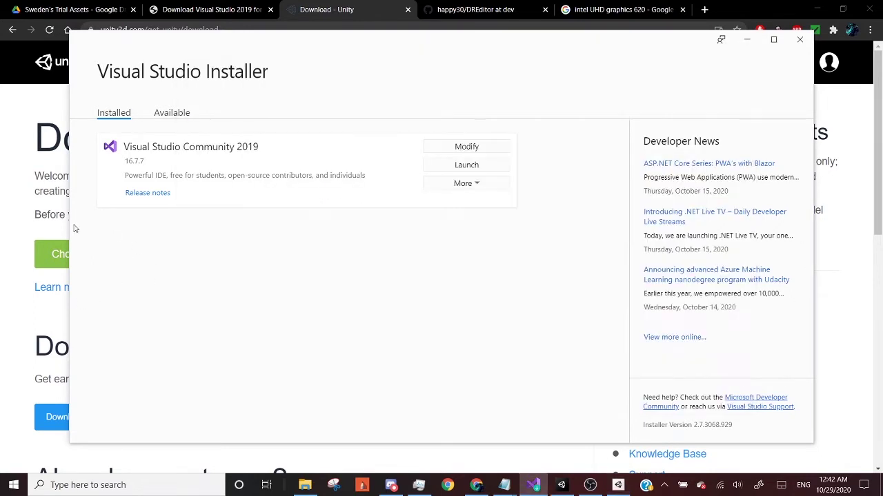
pyautogui.click(614, 487)
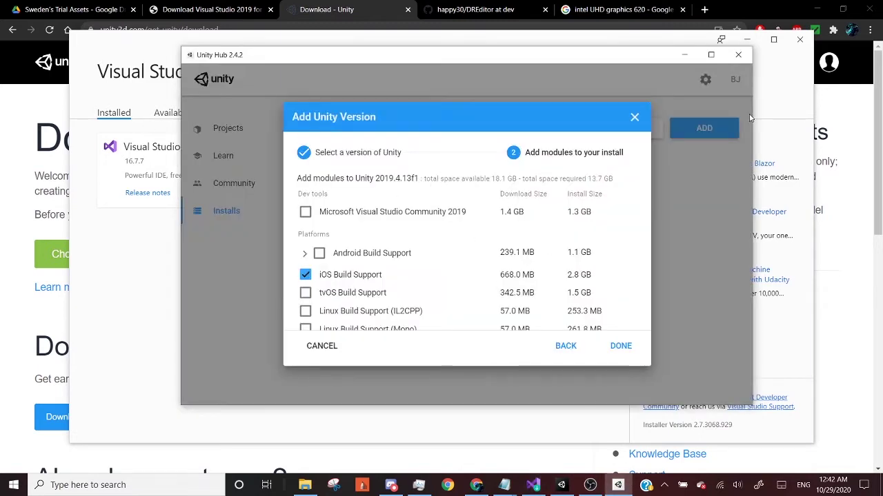
# Back out of and cancel the Add Unity Version dialog, then view the DREditor repository
pyautogui.click(566, 345)
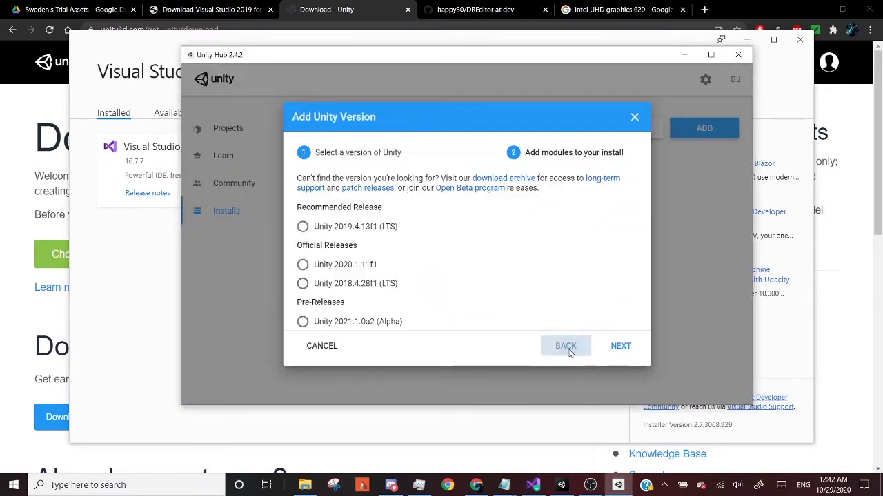
pyautogui.click(307, 352)
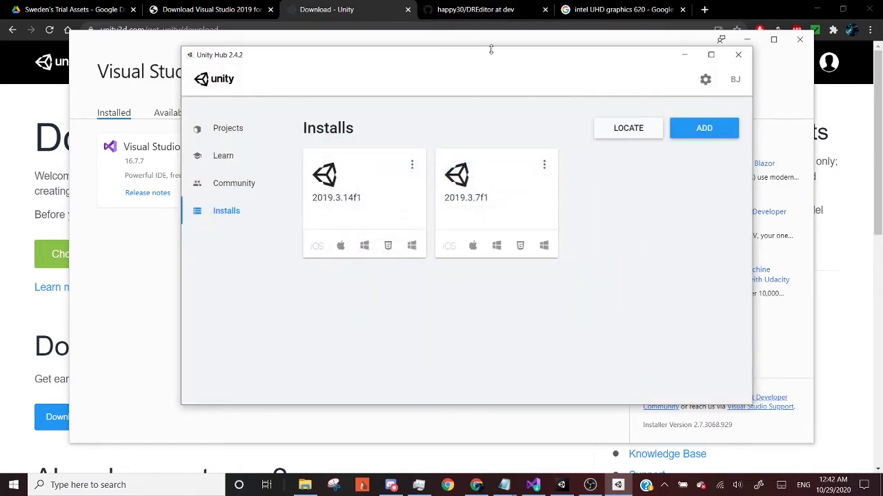
pyautogui.click(486, 15)
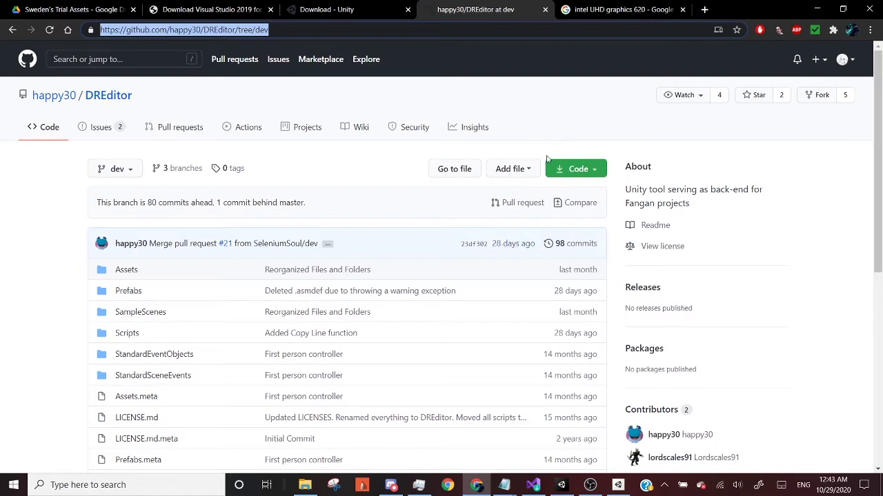
pyautogui.click(562, 485)
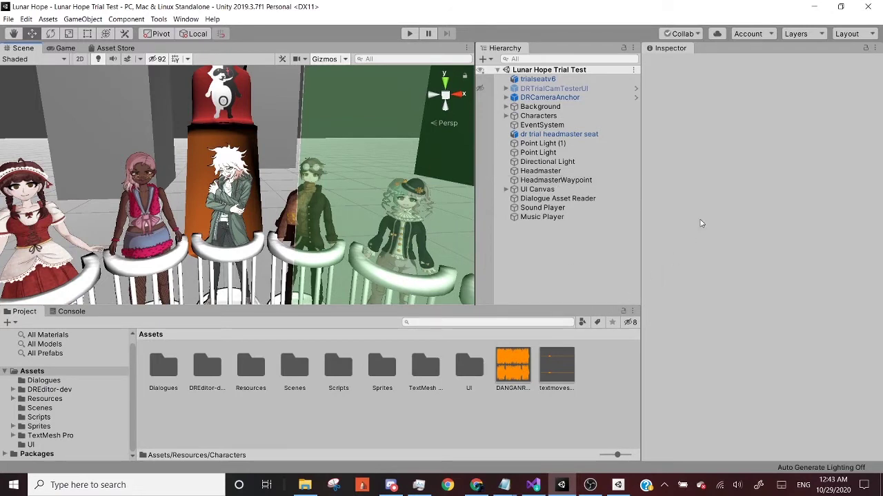
# Check the Intel UHD Graphics 620 search results, then return to the DREditor repository page
pyautogui.click(814, 6)
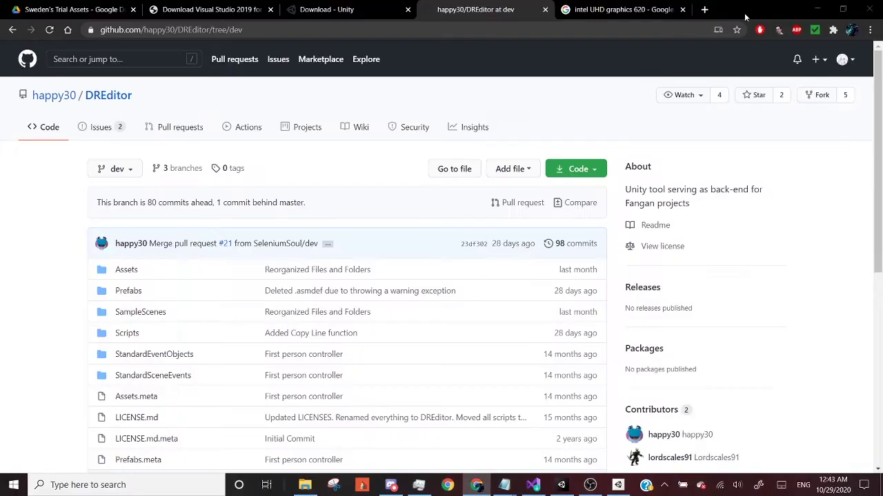
pyautogui.click(618, 10)
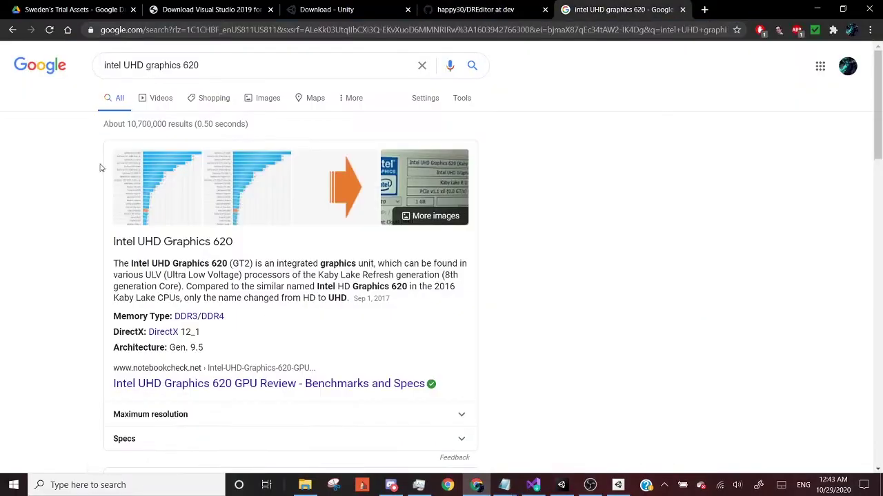
pyautogui.tripleClick(172, 65)
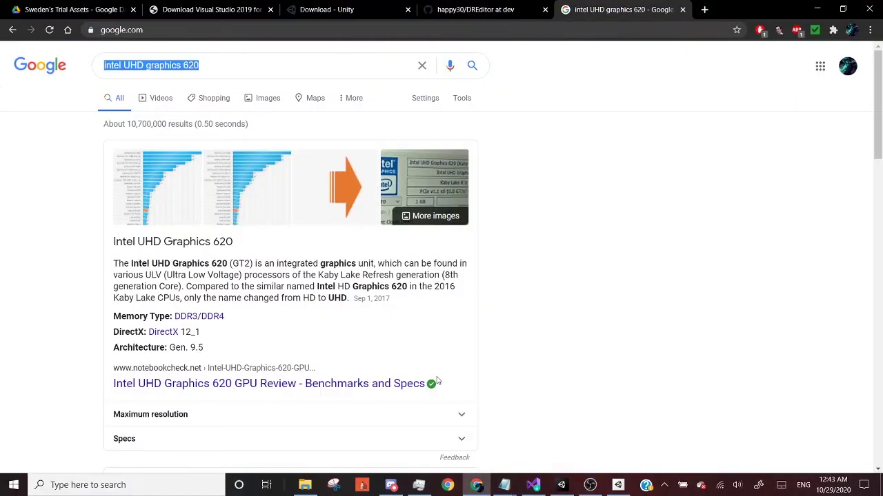
pyautogui.click(459, 8)
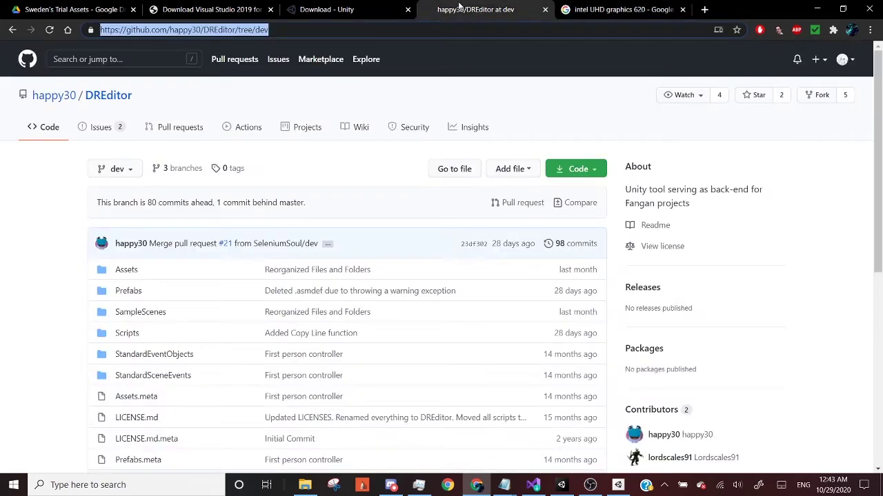
# Review Unity's system requirements on its download page, then minimize Chrome and the Unity editor
pyautogui.click(564, 487)
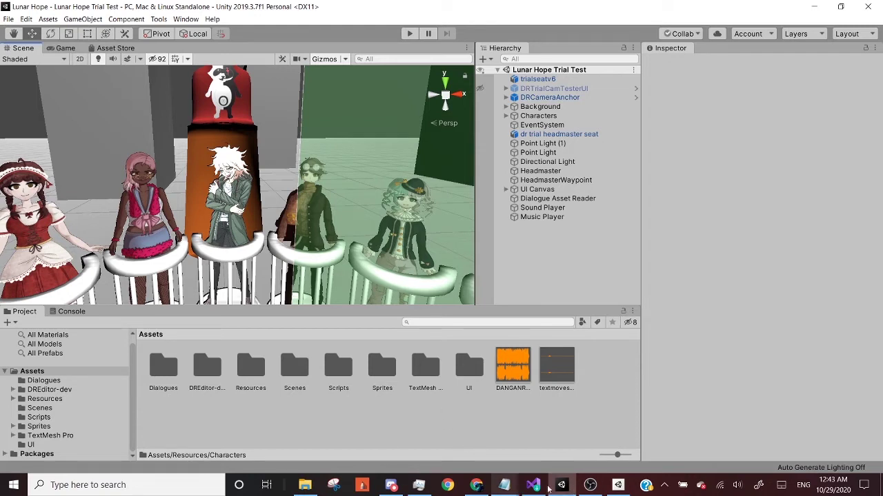
pyautogui.click(475, 485)
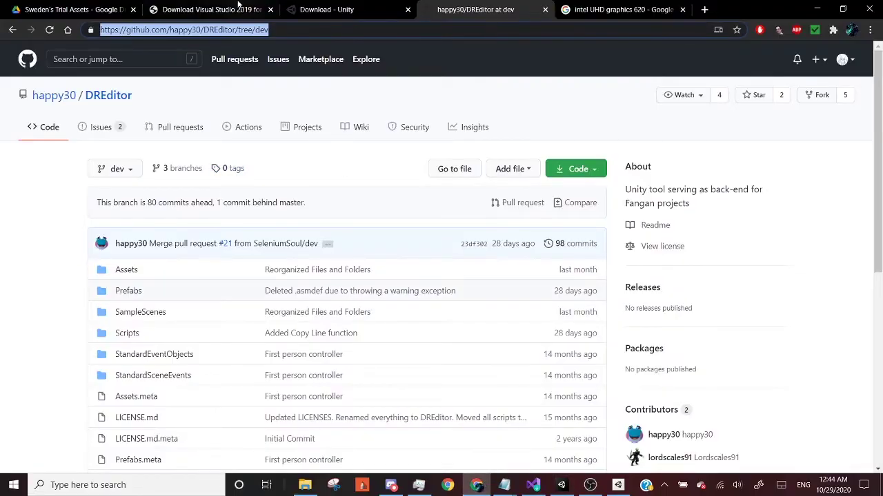
pyautogui.click(331, 9)
pyautogui.moveTo(620, 154); pyautogui.dragTo(839, 240)
pyautogui.click(809, 179)
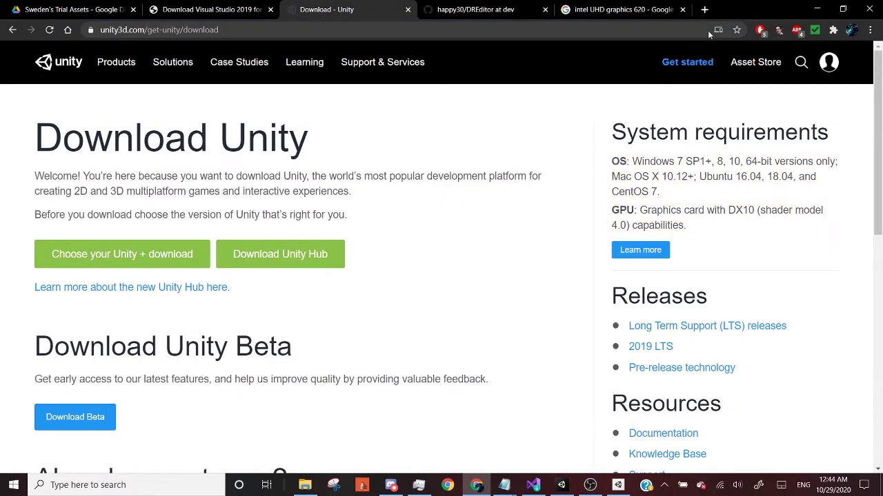
pyautogui.click(816, 9)
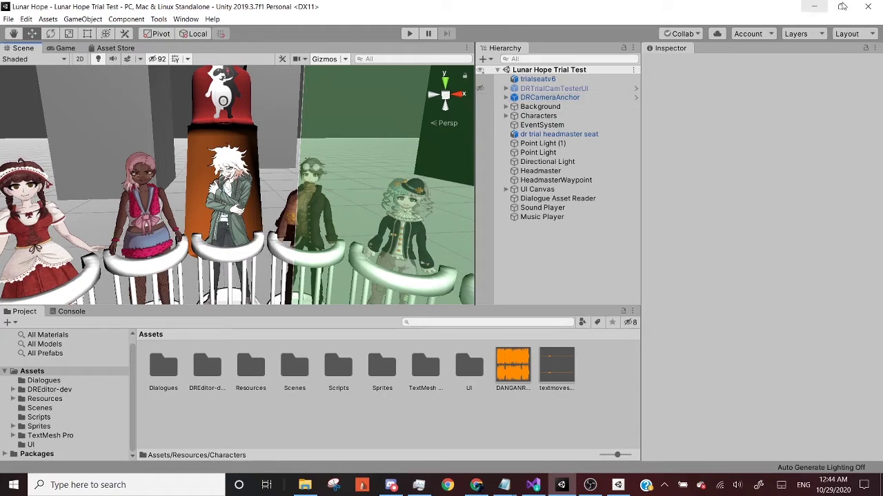
pyautogui.click(813, 6)
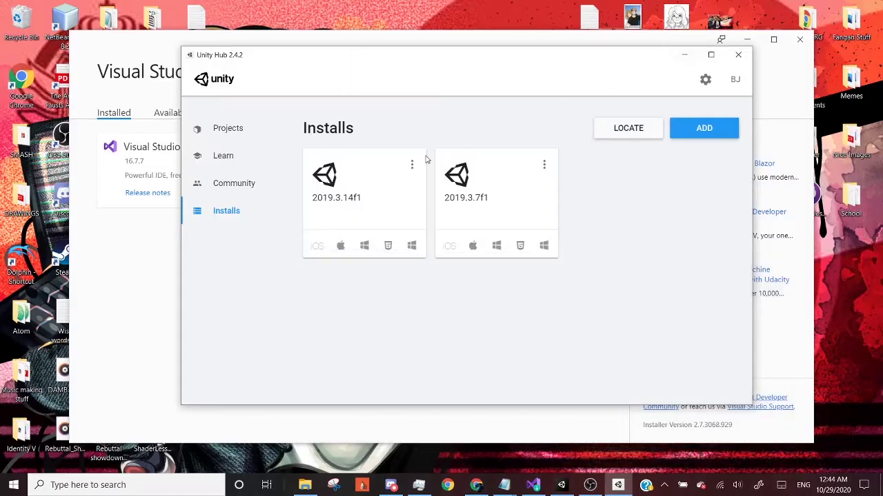
# Minimize Unity Hub and the Visual Studio Installer, then select a group of desktop icons
pyautogui.click(684, 54)
pyautogui.click(747, 39)
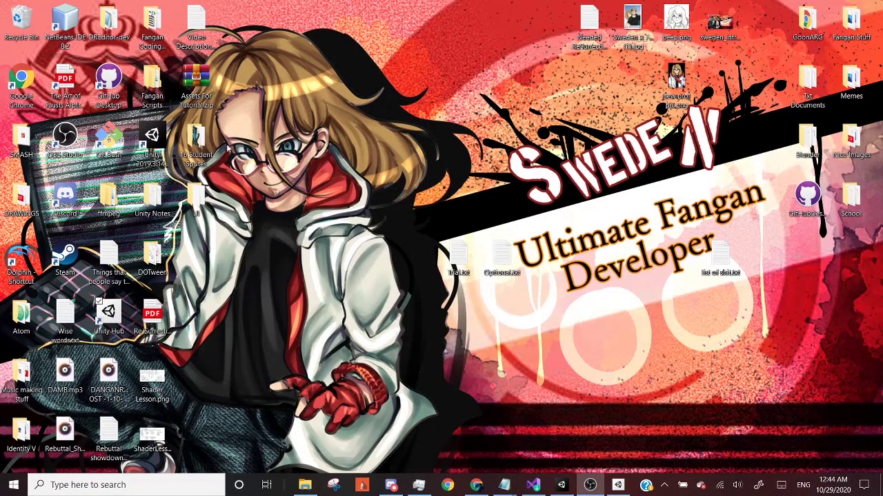
pyautogui.moveTo(227, 148); pyautogui.dragTo(188, 220)
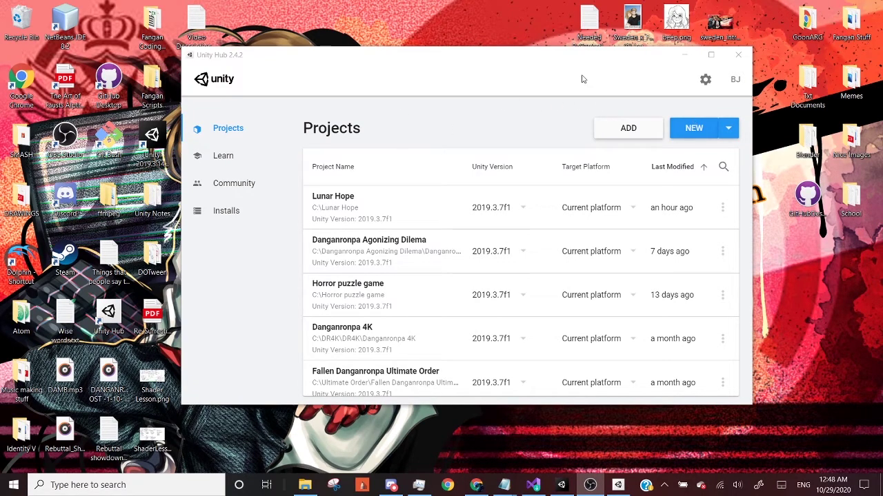
# Start a new 3D project and name it 'Danganronpa Unite'
pyautogui.click(678, 130)
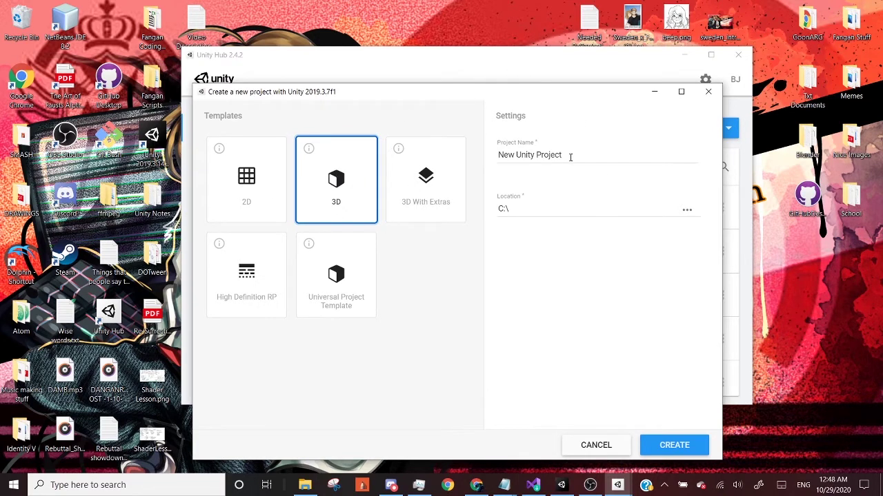
pyautogui.moveTo(571, 157); pyautogui.dragTo(460, 163)
pyautogui.press('BackSpace')
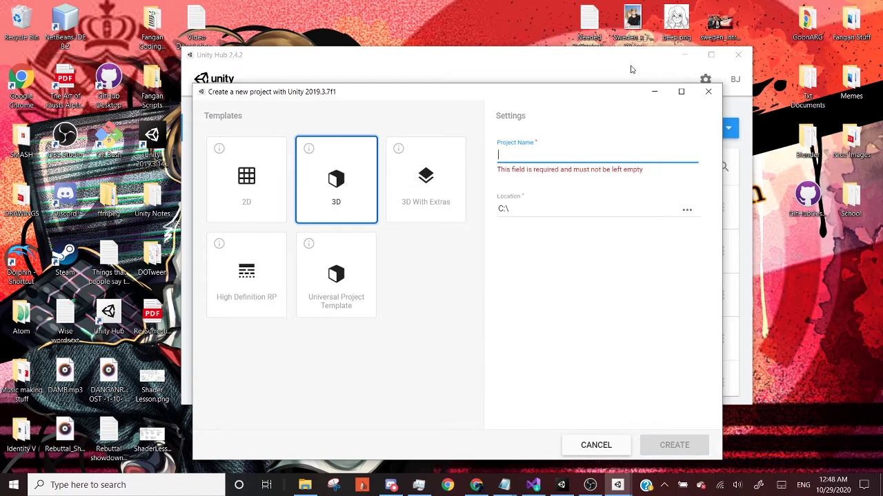
pyautogui.write('Danganron')
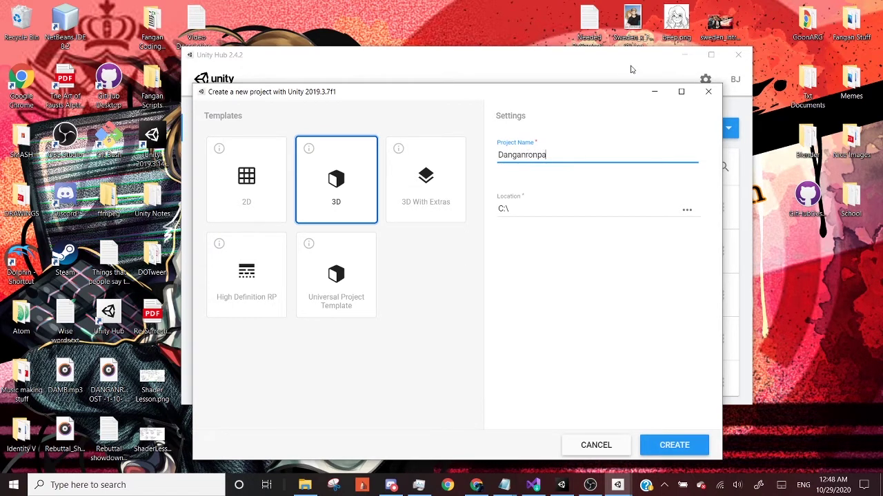
pyautogui.write('pa')
pyautogui.hotkey('ctrl', 'Left')
pyautogui.hotkey('shift', 'Right')
pyautogui.click(552, 157)
pyautogui.press('BackSpace')
# Keep C:\ as the project location and create the project
pyautogui.click(687, 210)
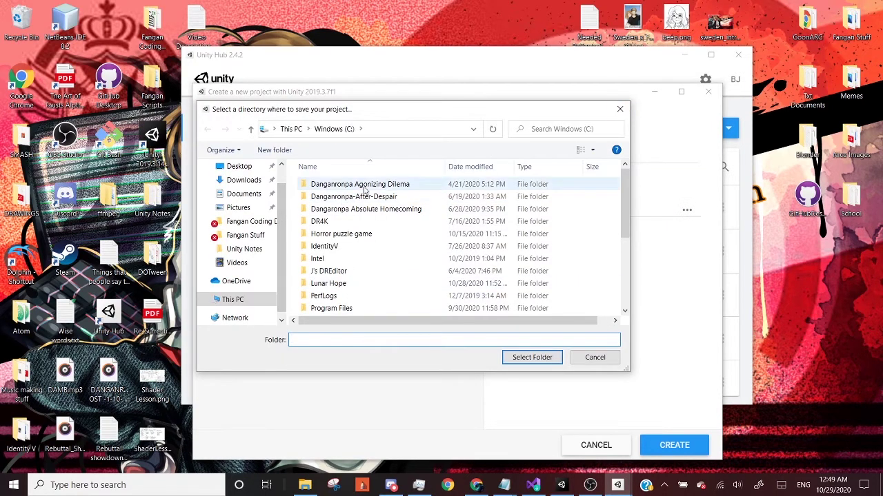
pyautogui.click(619, 109)
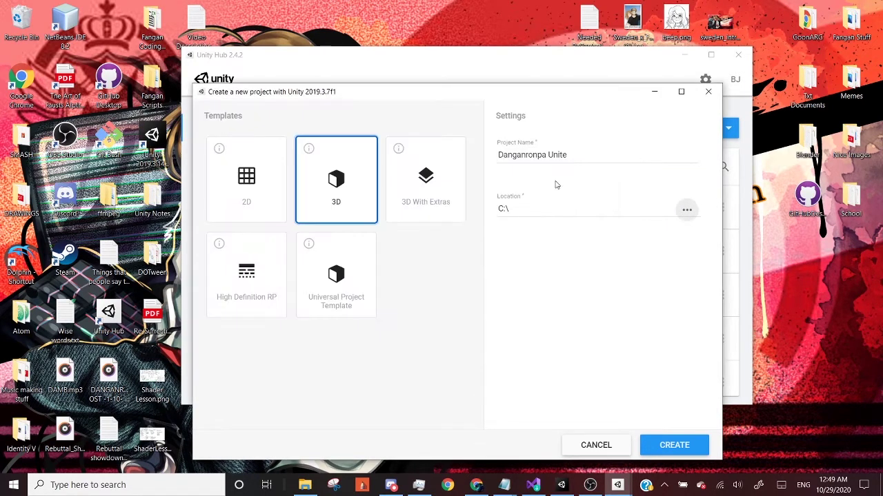
pyautogui.click(672, 449)
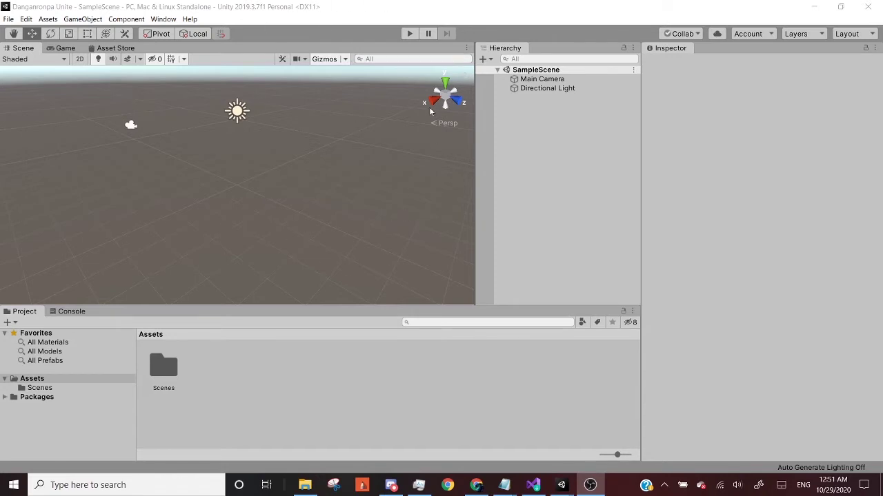
# Orbit the SampleScene view and select the Scenes folder in the Project panel
pyautogui.moveTo(362, 153); pyautogui.dragTo(266, 132, button='right')
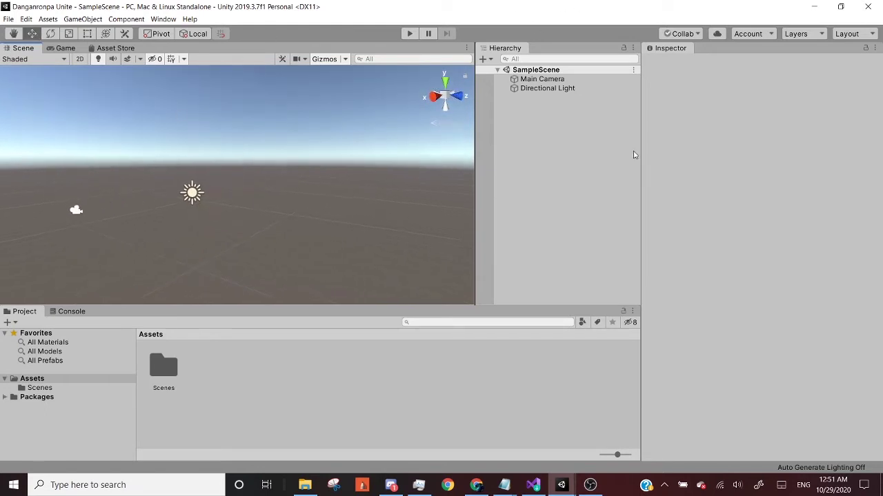
pyautogui.moveTo(220, 189); pyautogui.dragTo(178, 203, button='right')
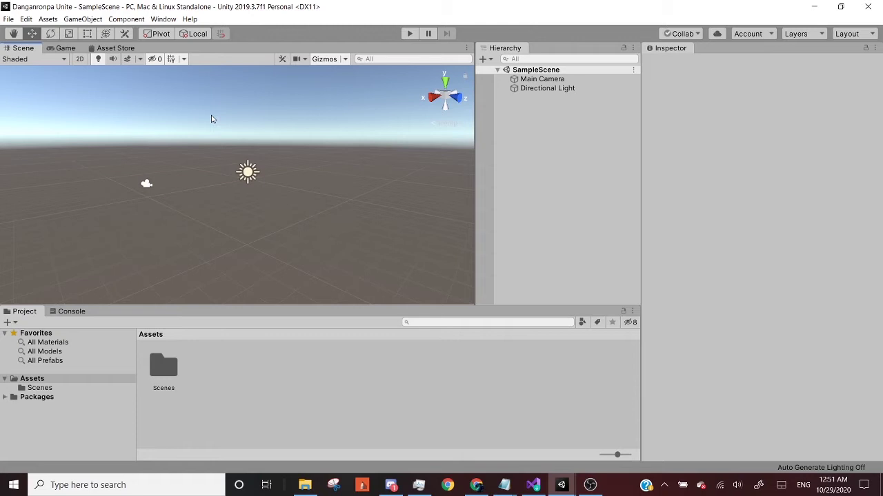
pyautogui.click(163, 369)
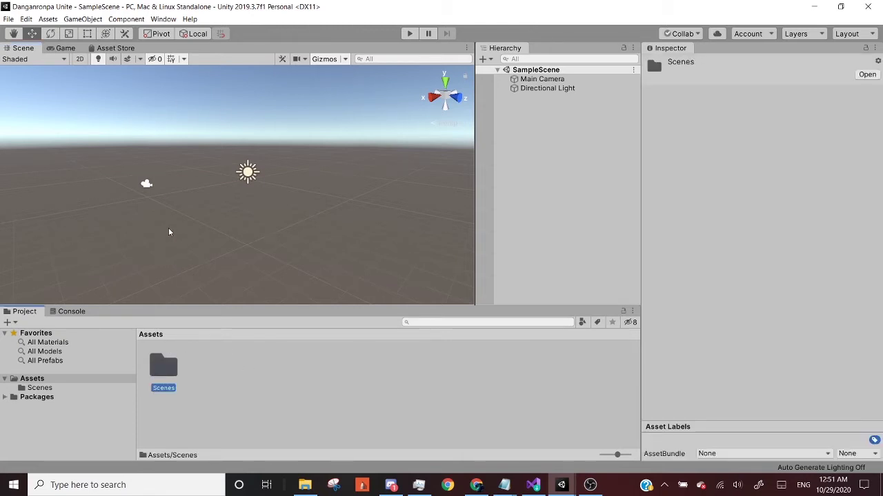
pyautogui.moveTo(273, 176); pyautogui.dragTo(588, 244, button='right')
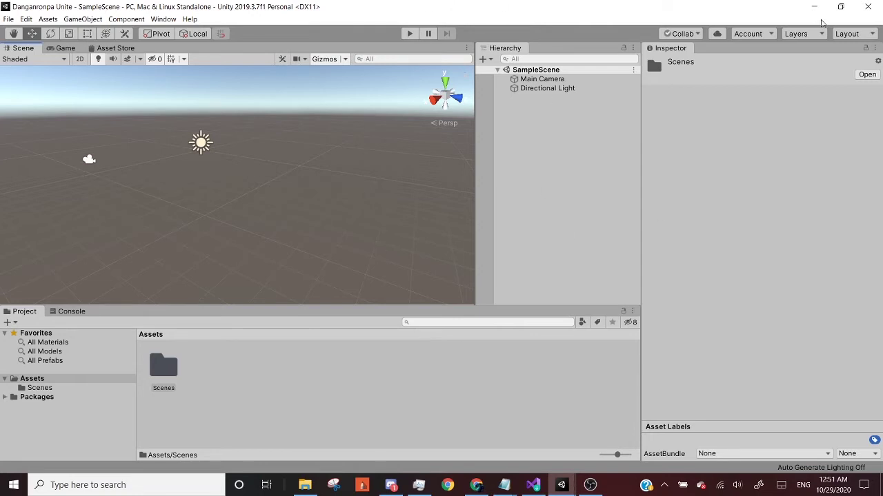
# Minimize Unity and drag the desktop DREditor-dev folder into the project's Assets beside Scenes
pyautogui.click(813, 7)
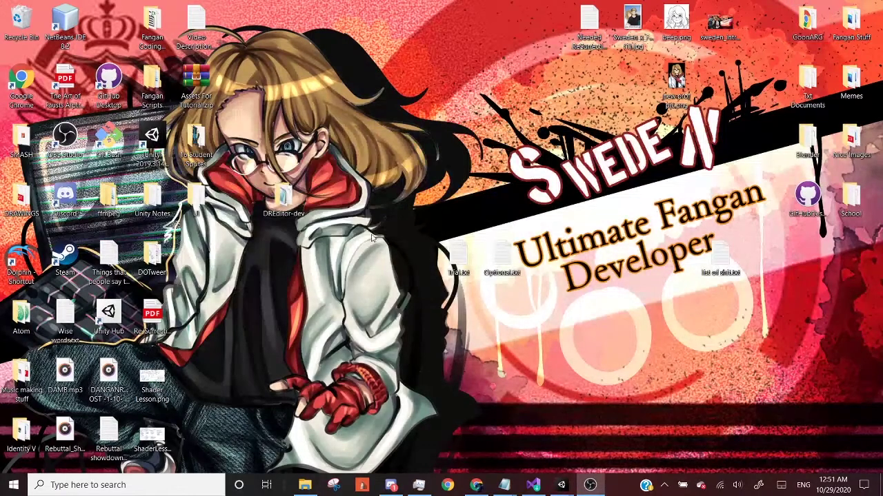
pyautogui.moveTo(287, 211); pyautogui.dragTo(288, 216)
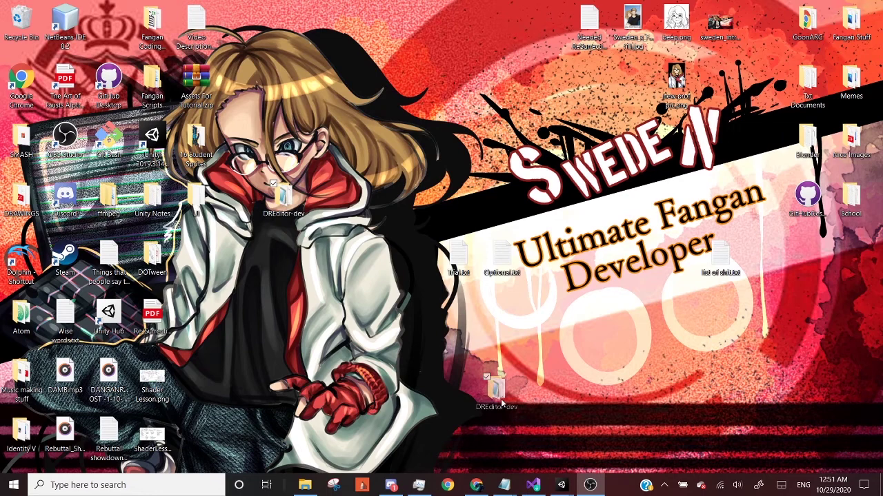
pyautogui.moveTo(501, 403); pyautogui.dragTo(393, 373)
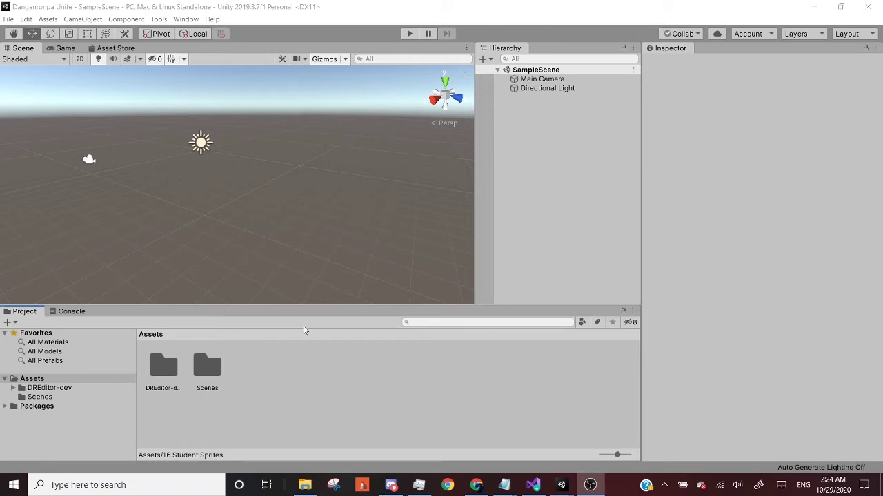
# Drop DREditor-dev into Assets, then bring the 16 Student Sprites and UI folders in from the desktop
pyautogui.moveTo(276, 188); pyautogui.dragTo(282, 191)
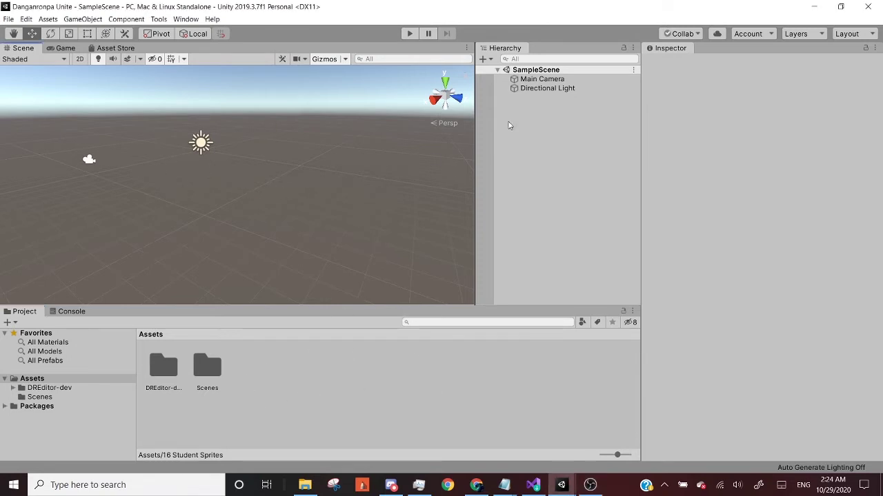
pyautogui.click(814, 6)
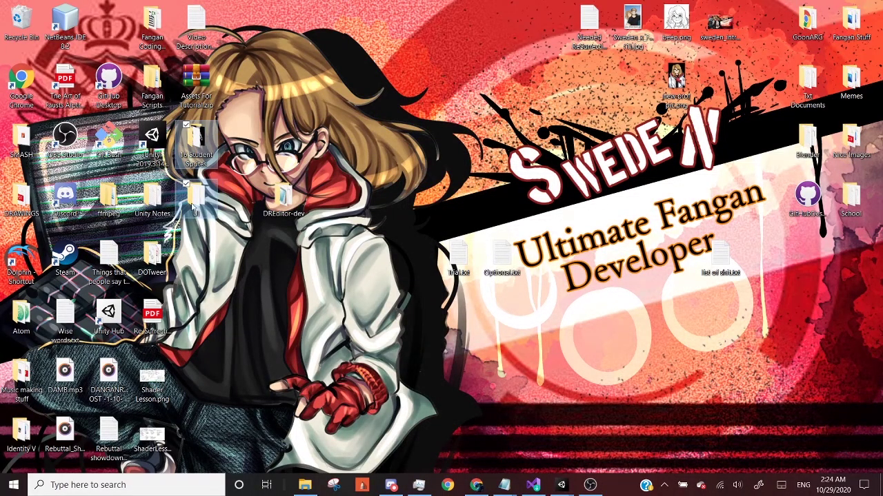
pyautogui.moveTo(185, 153); pyautogui.dragTo(400, 377)
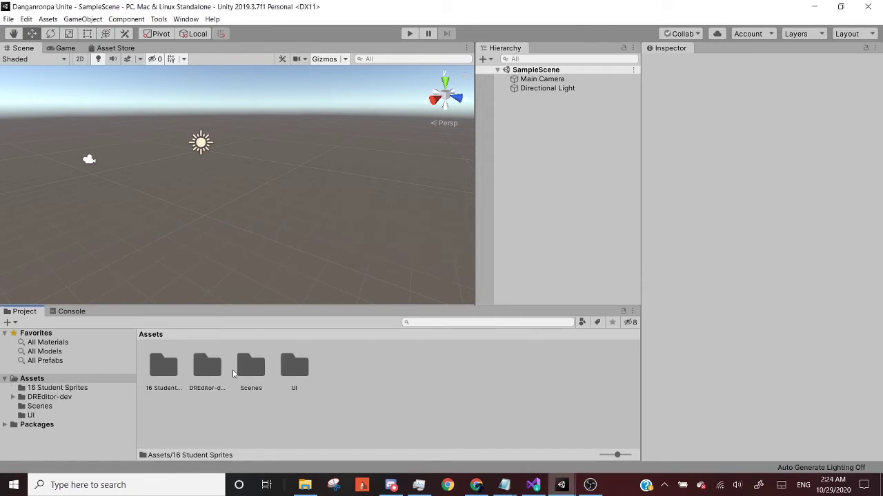
# Browse the UI folder's sprites, such as Jihiko Ui and ui bottom piece, then return to Assets
pyautogui.click(298, 370)
pyautogui.doubleClick(298, 372)
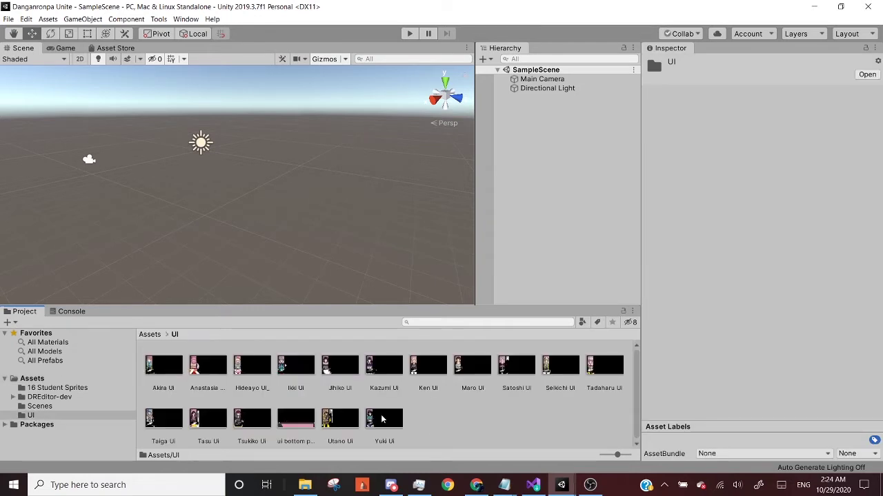
pyautogui.click(384, 415)
pyautogui.click(339, 366)
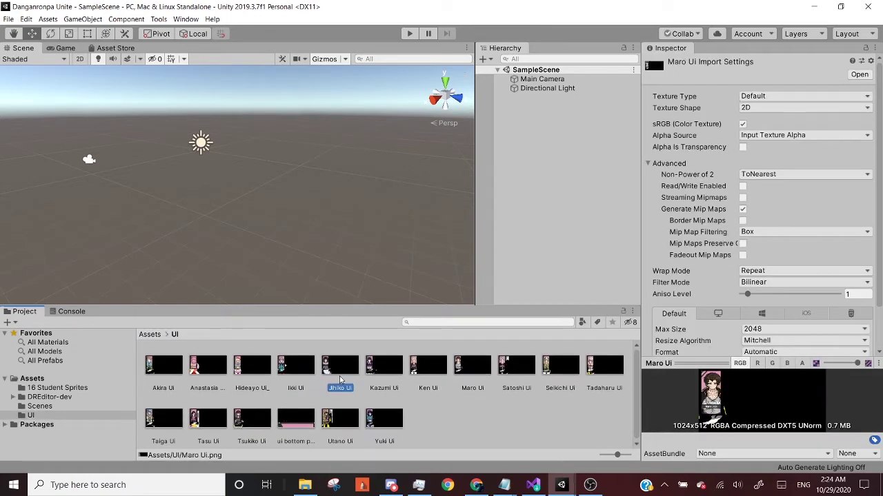
pyautogui.click(232, 384)
pyautogui.click(295, 419)
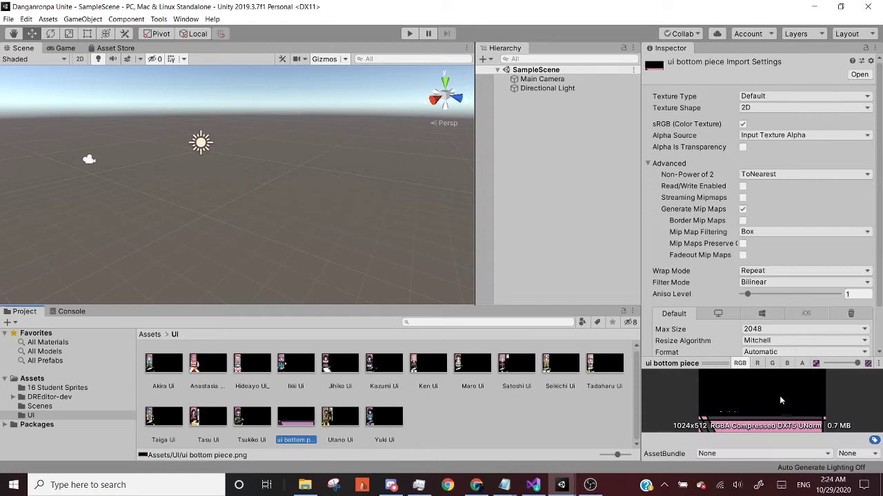
pyautogui.click(157, 335)
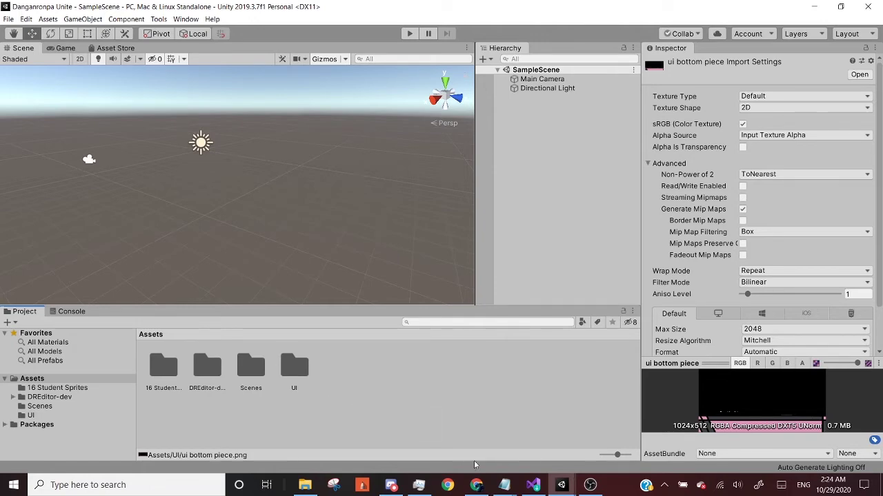
pyautogui.click(574, 418)
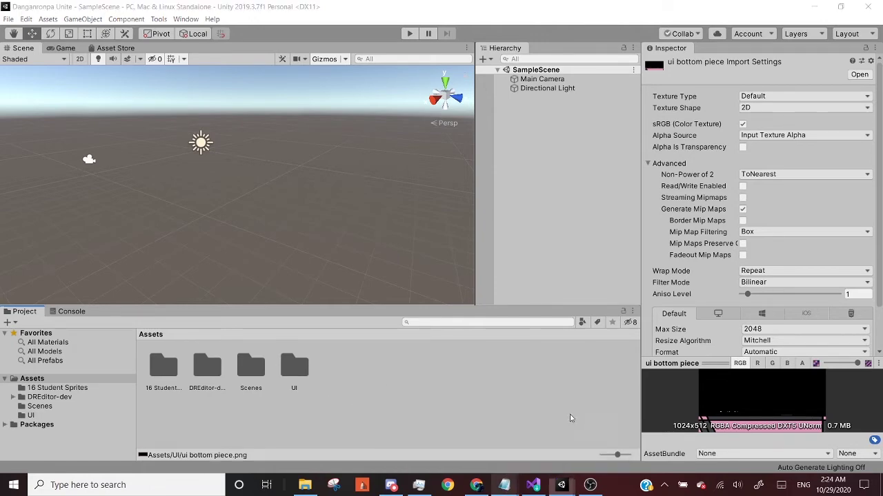
# Read the three lines of Optional.txt on music, sound effects and fonts, then minimize Notepad back to Unity
pyautogui.moveTo(270, 144); pyautogui.dragTo(114, 82)
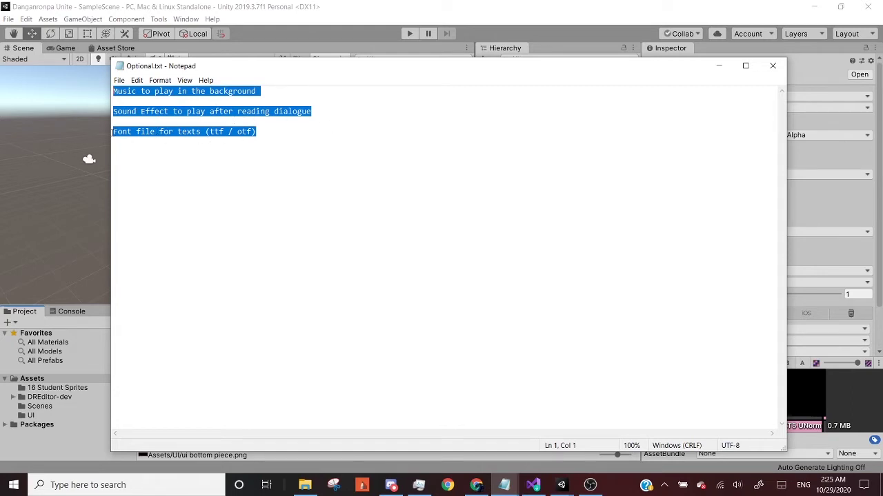
pyautogui.click(247, 131)
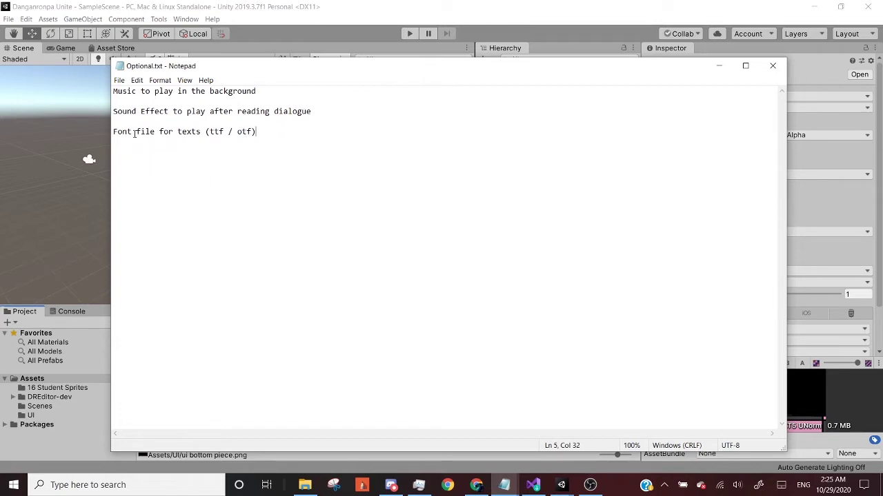
pyautogui.moveTo(259, 132); pyautogui.dragTo(108, 90)
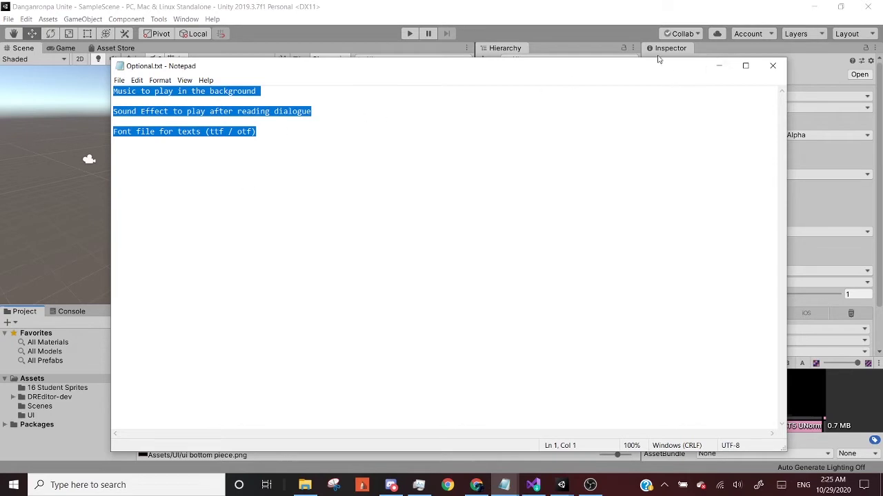
pyautogui.click(718, 66)
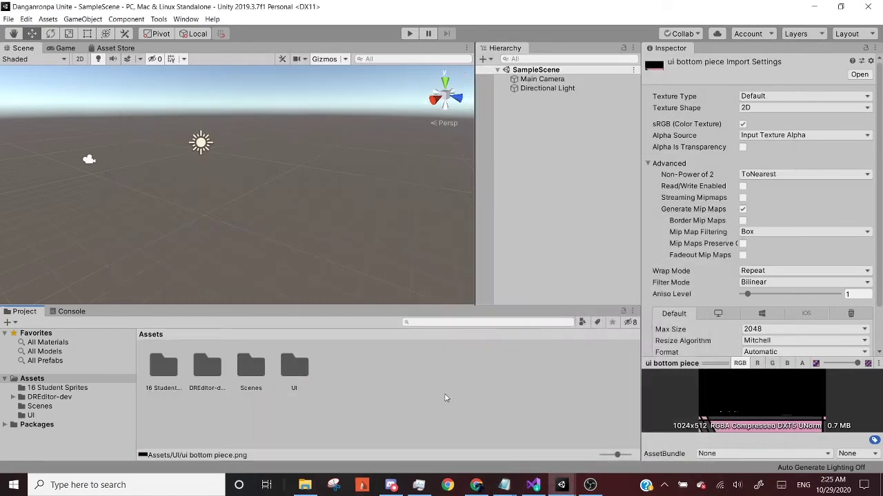
pyautogui.click(148, 413)
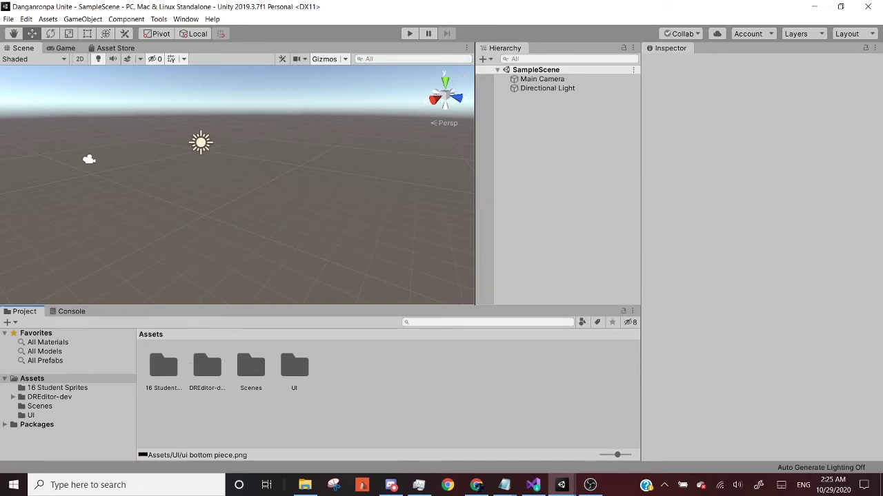
# Select all 16 sprites from Akira Amano to Yuki Ozawa, tick Alpha Is Transparency, and Apply
pyautogui.hotkey('alt', 'Tab')
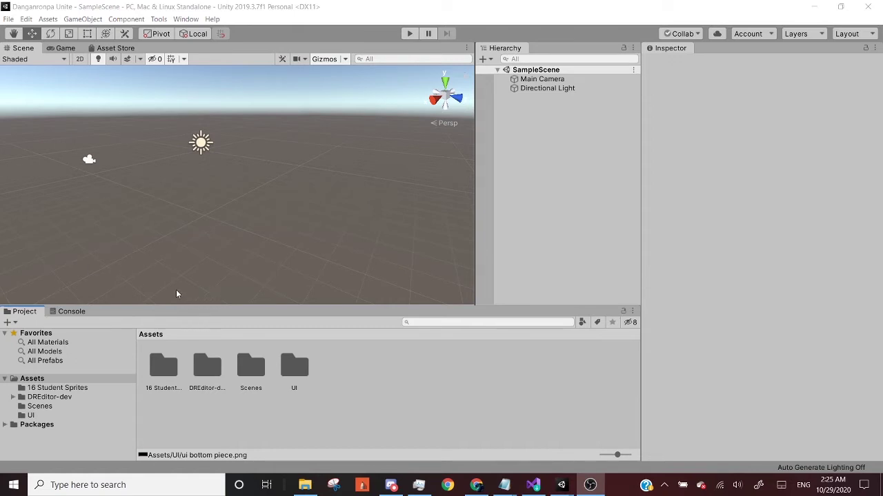
pyautogui.doubleClick(174, 379)
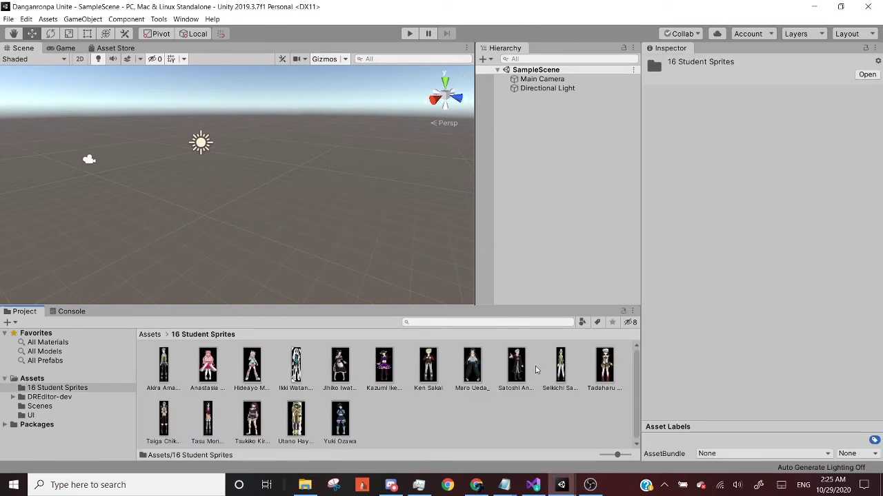
pyautogui.click(164, 366)
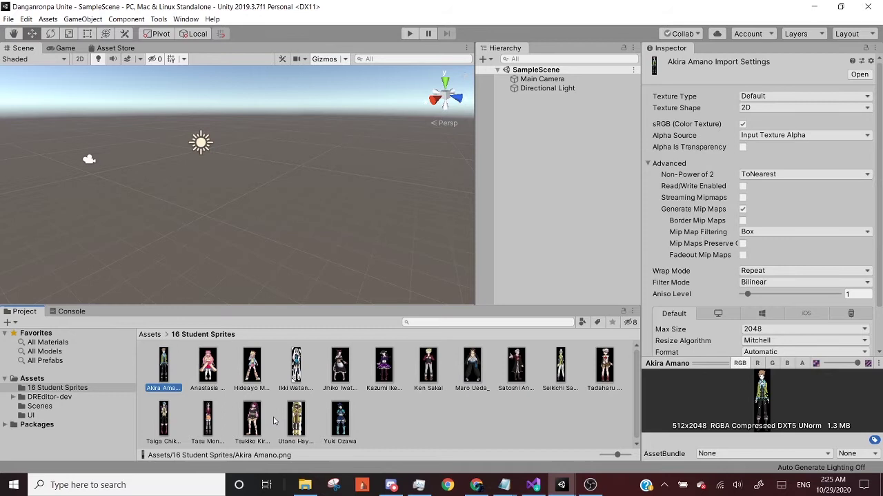
pyautogui.keyDown('shift'); pyautogui.click(334, 418); pyautogui.keyUp('shift')
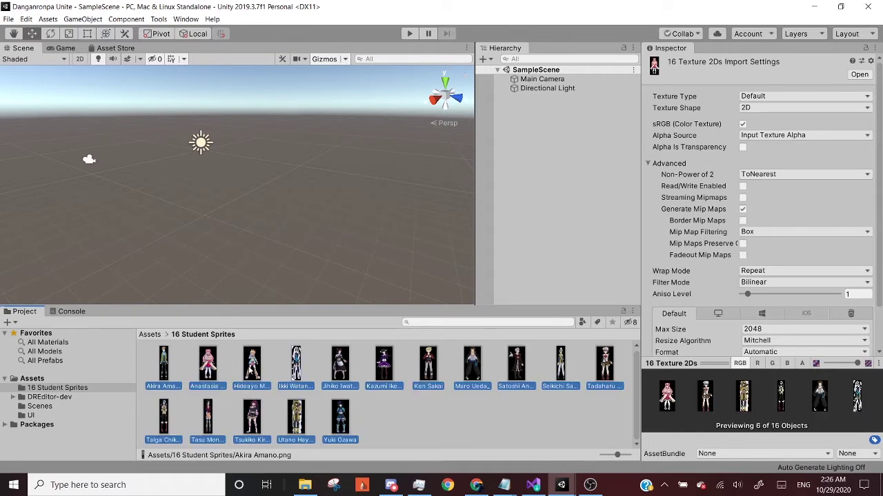
pyautogui.click(158, 378)
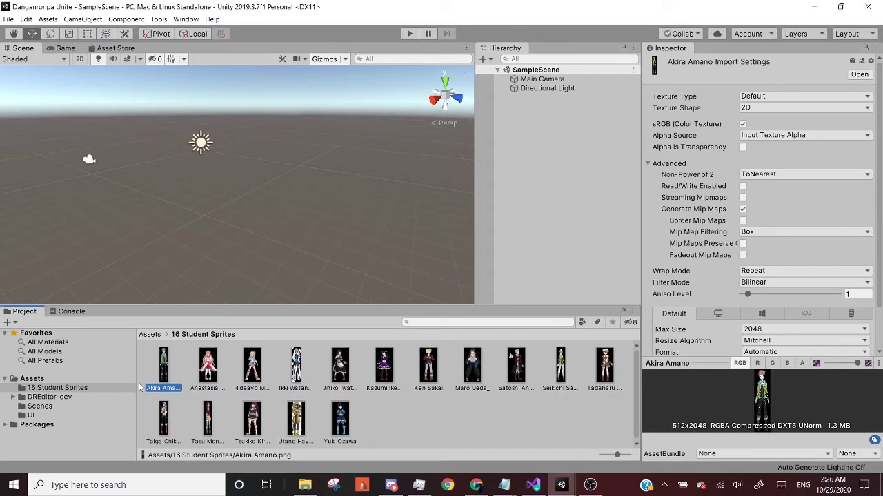
pyautogui.keyDown('shift'); pyautogui.click(338, 423); pyautogui.keyUp('shift')
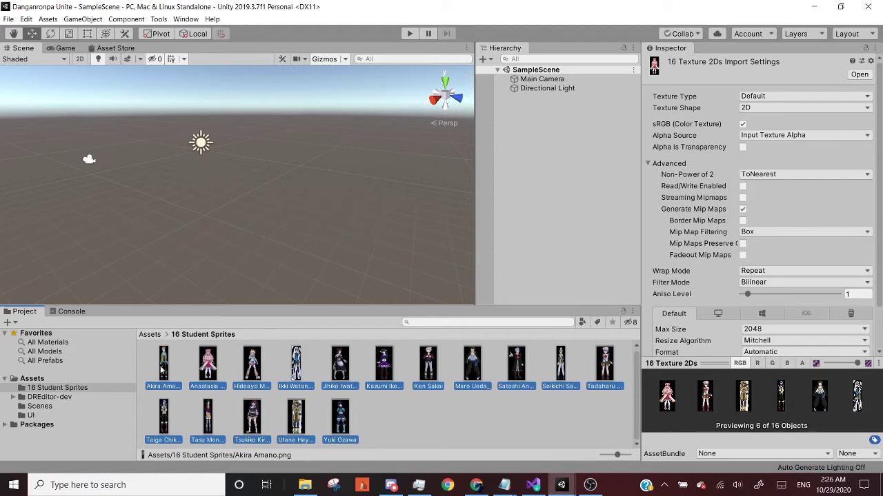
pyautogui.click(380, 407)
pyautogui.click(164, 366)
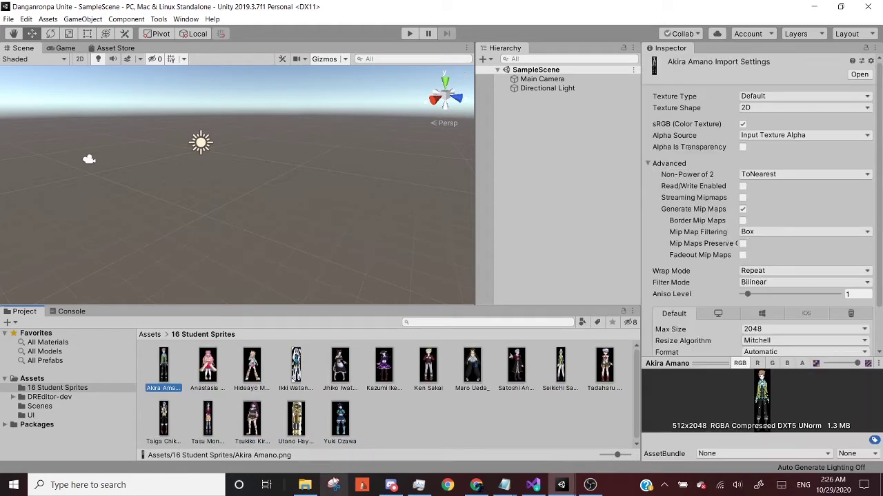
pyautogui.keyDown('shift'); pyautogui.click(340, 425); pyautogui.keyUp('shift')
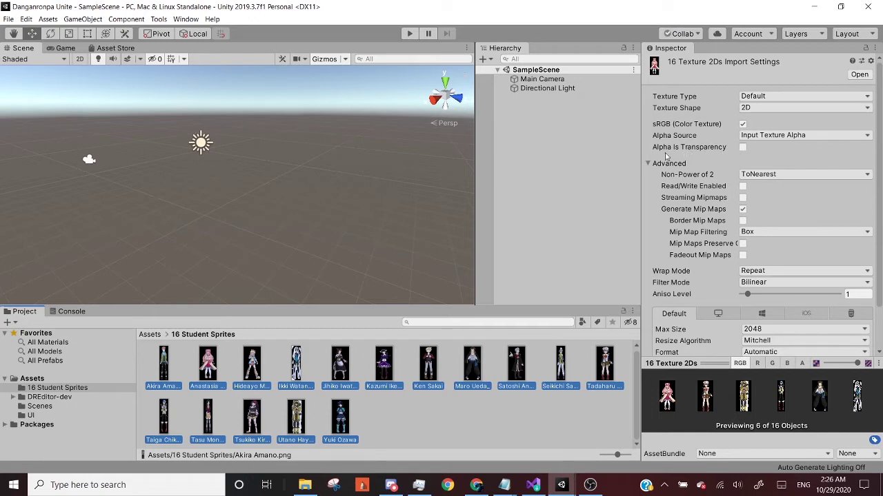
pyautogui.click(743, 148)
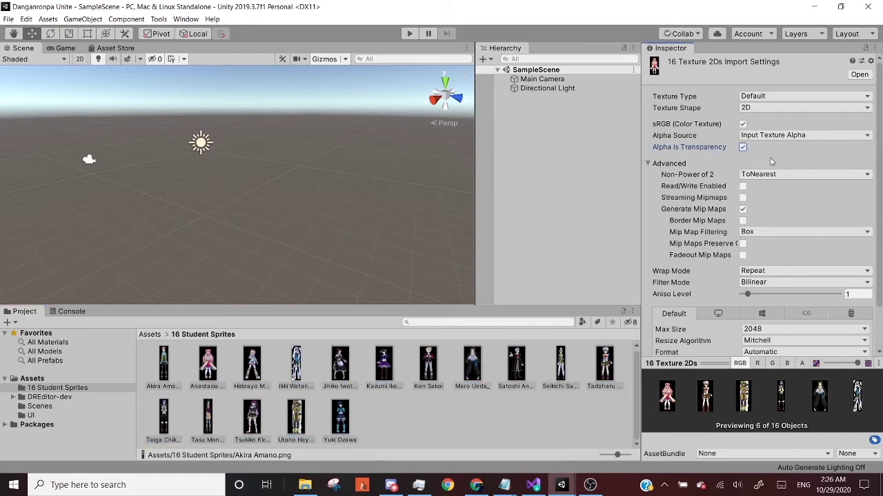
pyautogui.scroll(-2, 771, 162)
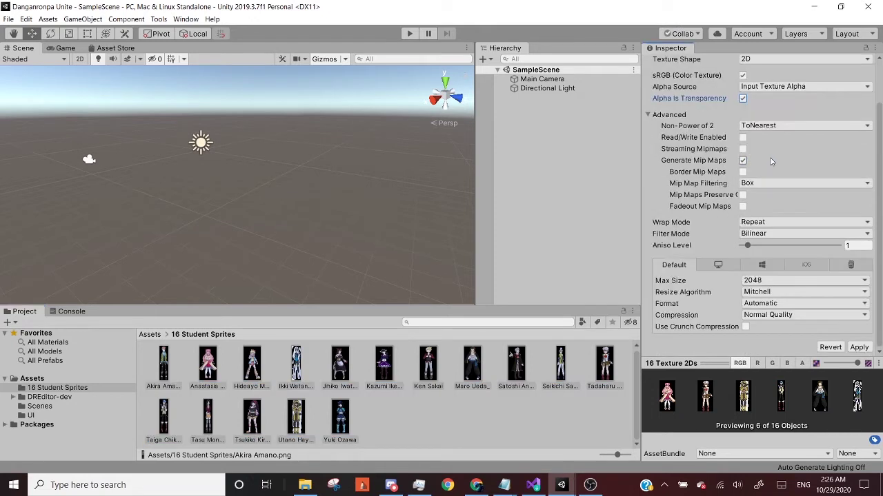
pyautogui.click(868, 348)
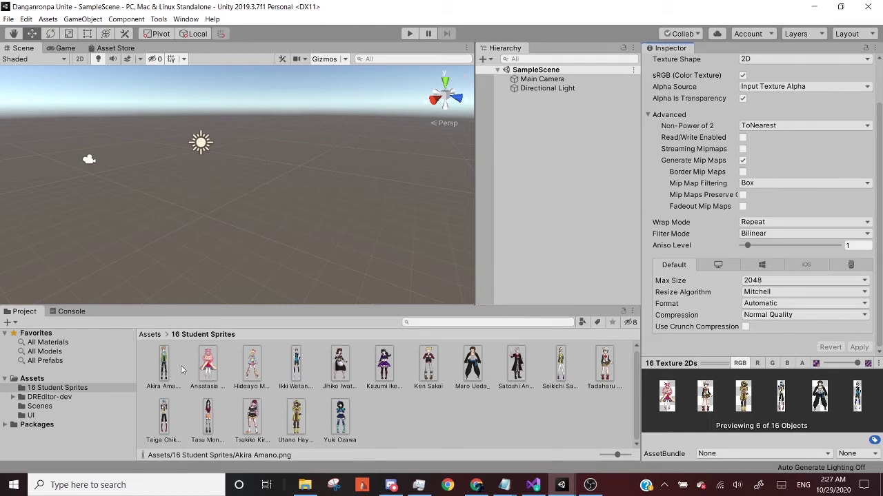
# Check several student sprites' import results, then go back to the Assets root
pyautogui.click(208, 365)
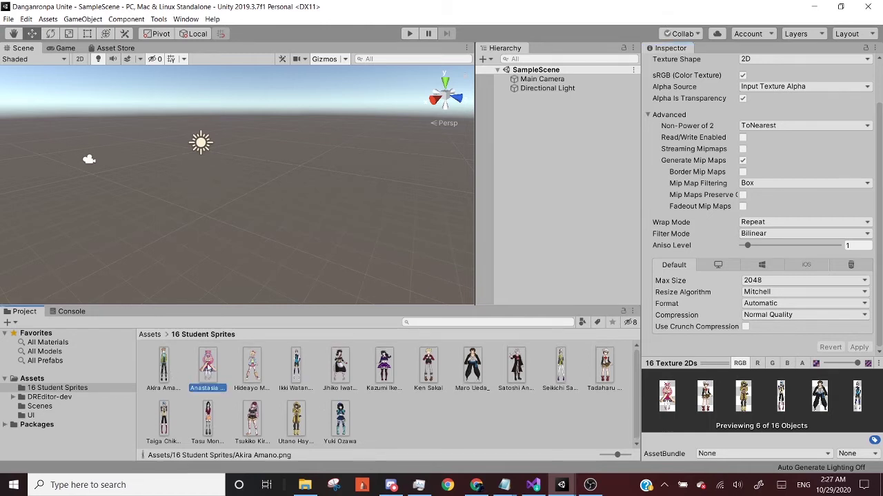
pyautogui.click(343, 427)
pyautogui.click(297, 424)
pyautogui.click(253, 421)
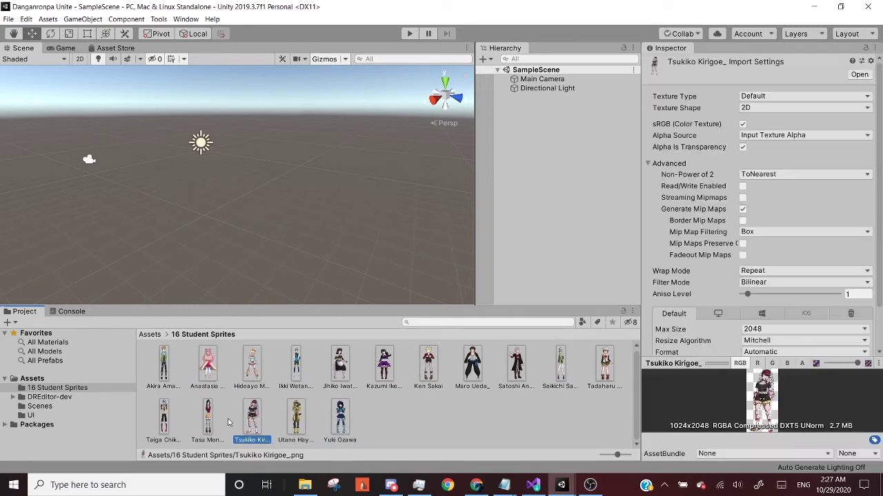
pyautogui.click(208, 421)
pyautogui.click(164, 421)
pyautogui.click(164, 366)
pyautogui.click(208, 365)
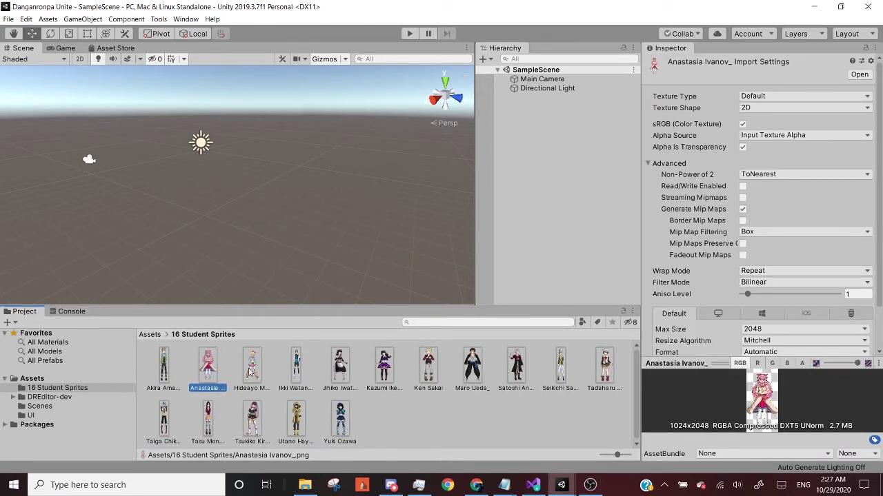
pyautogui.click(251, 369)
pyautogui.click(298, 372)
pyautogui.click(151, 335)
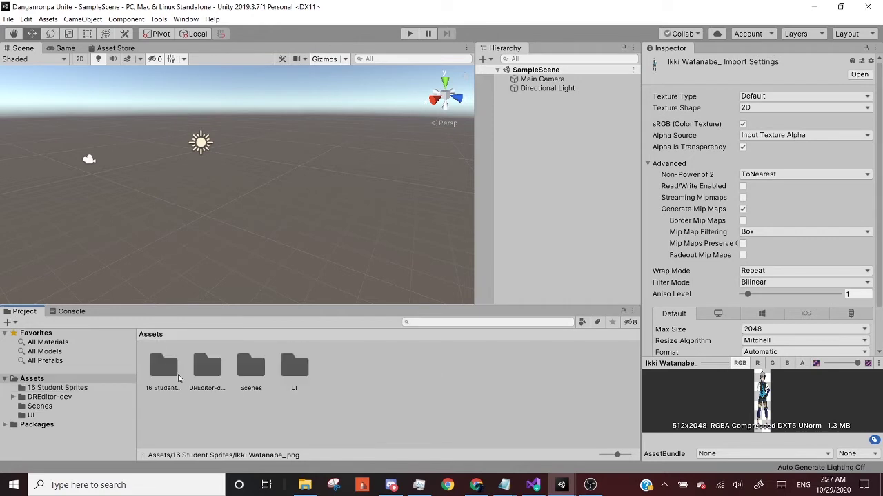
# Enable and apply Alpha Is Transparency on all 17 UI textures, then return to Assets
pyautogui.doubleClick(293, 380)
pyautogui.click(165, 372)
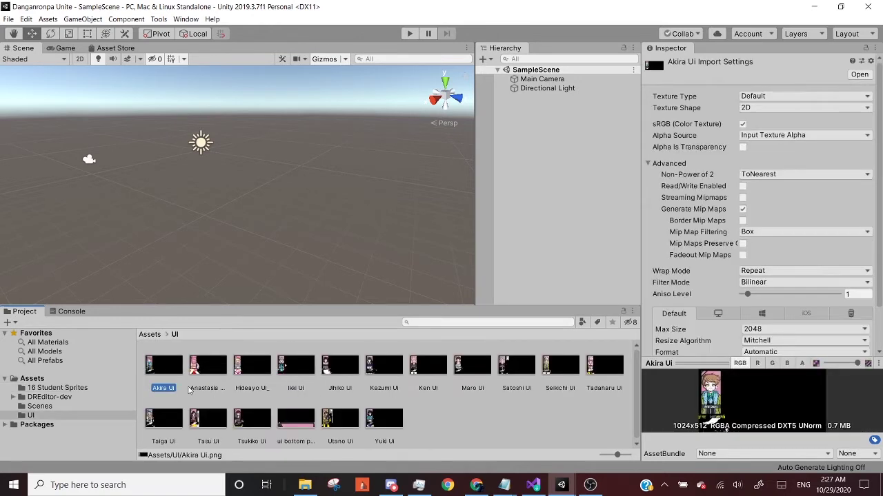
pyautogui.keyDown('shift'); pyautogui.click(398, 436); pyautogui.keyUp('shift')
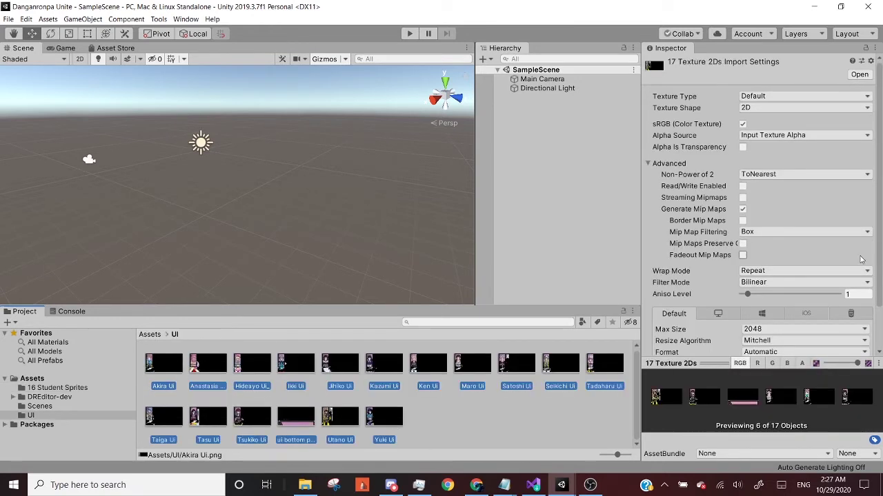
pyautogui.click(742, 147)
pyautogui.scroll(-2, 733, 230)
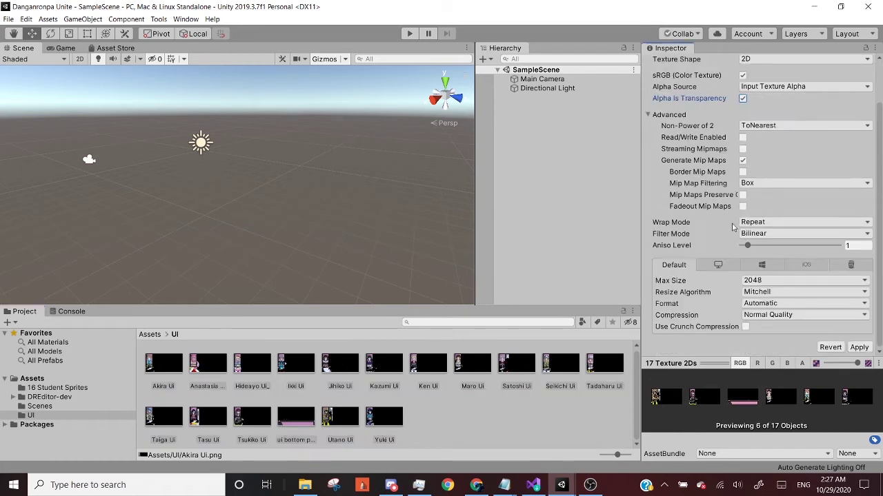
pyautogui.click(859, 348)
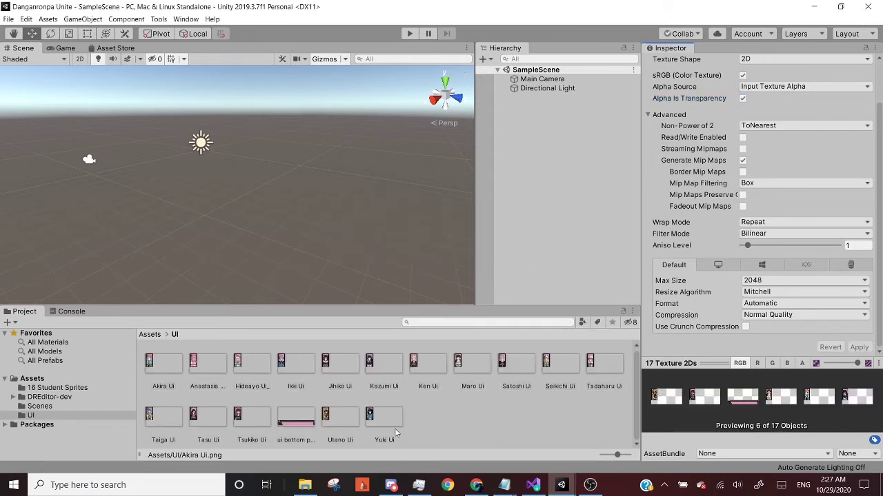
pyautogui.click(145, 335)
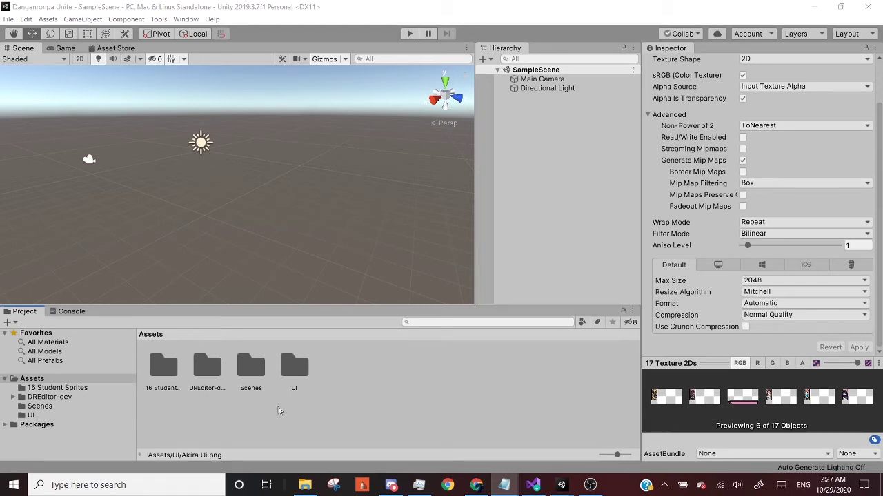
# Create a new folder named Dialogues in Assets
pyautogui.click(325, 388)
pyautogui.rightClick(342, 387)
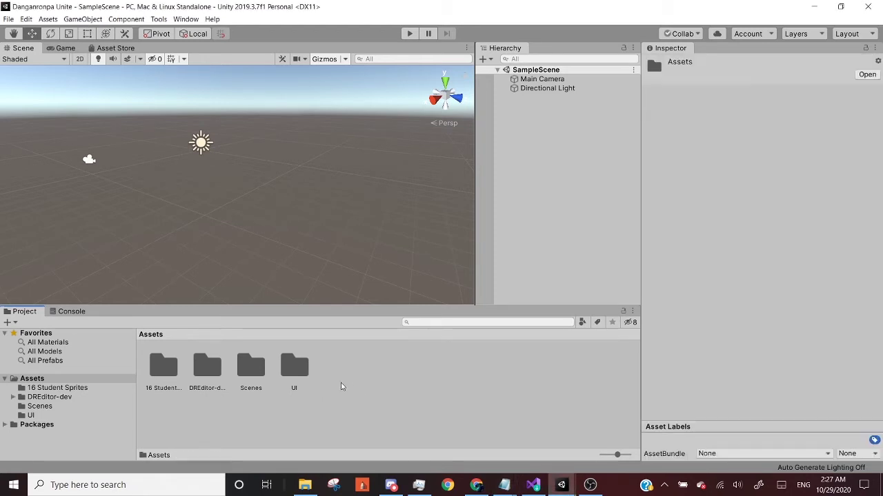
pyautogui.click(359, 408)
pyautogui.rightClick(363, 389)
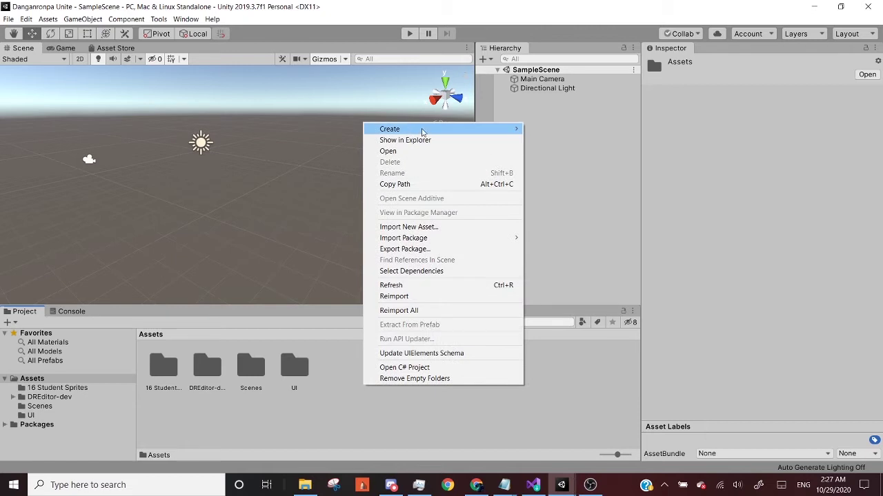
pyautogui.moveTo(423, 132)
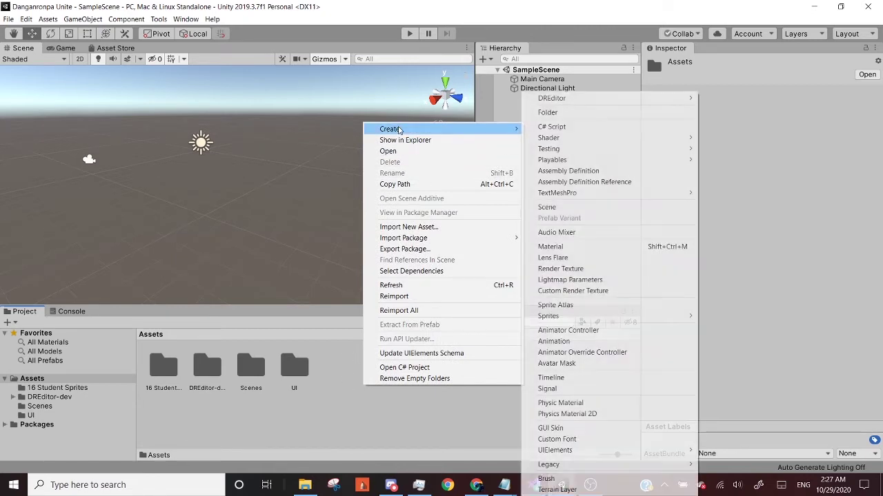
pyautogui.click(567, 113)
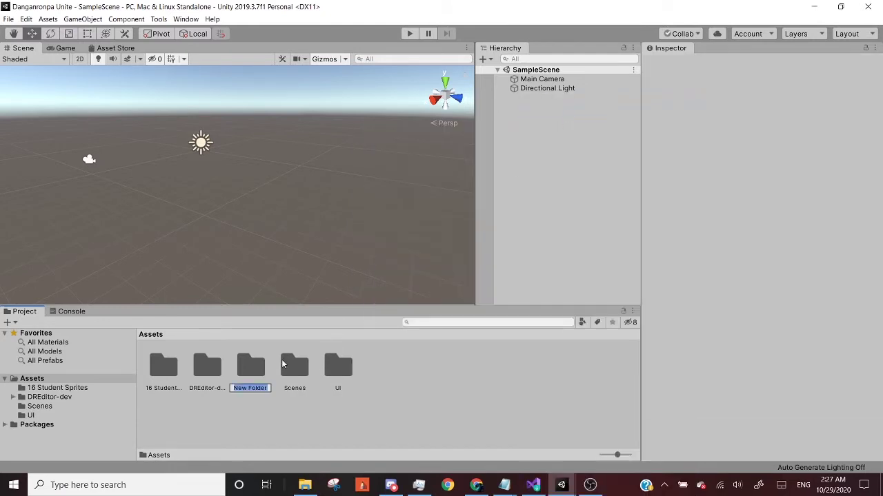
pyautogui.press('BackSpace')
pyautogui.write('Dialogues')
pyautogui.press('Return')
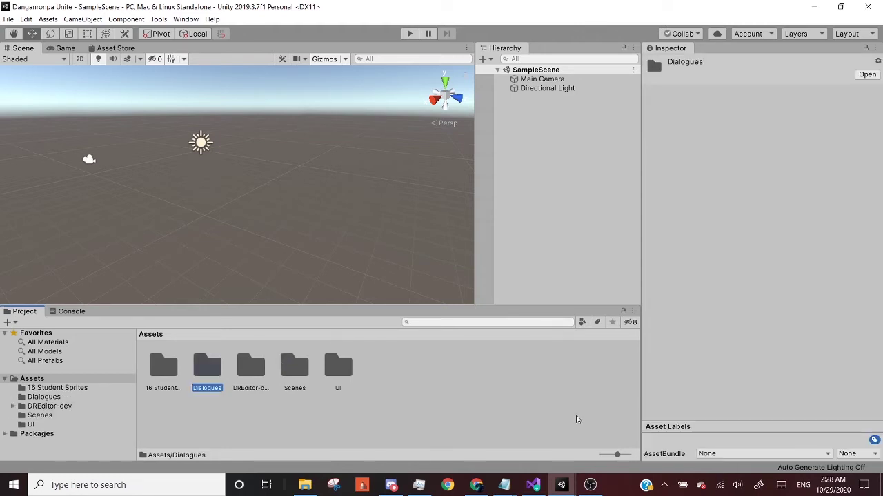
# Create a new folder named Scripts in Assets
pyautogui.rightClick(415, 386)
pyautogui.moveTo(490, 129)
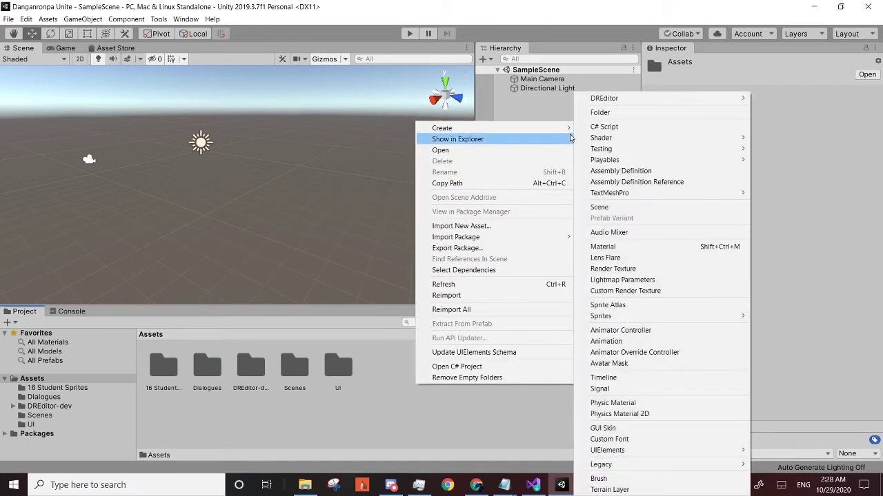
pyautogui.click(604, 109)
pyautogui.write('S')
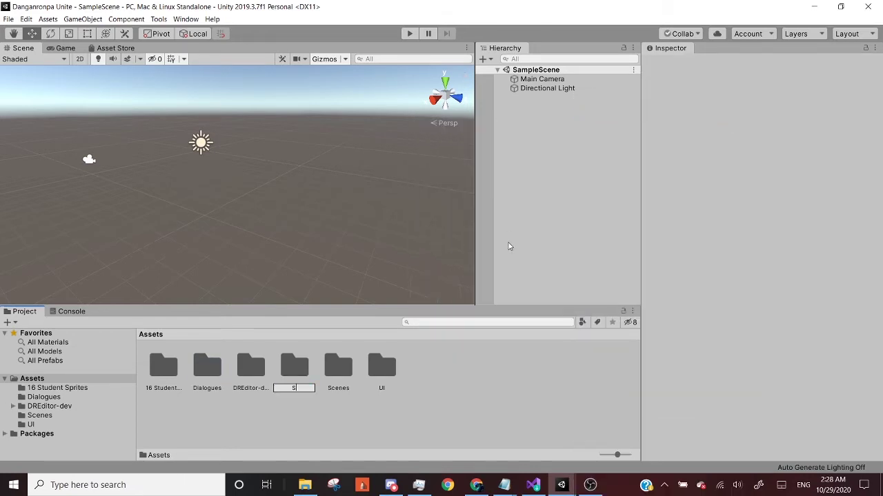
pyautogui.write('cripts')
pyautogui.press('Return')
# Create a new folder named Resources in Assets
pyautogui.click(455, 389)
pyautogui.rightClick(447, 383)
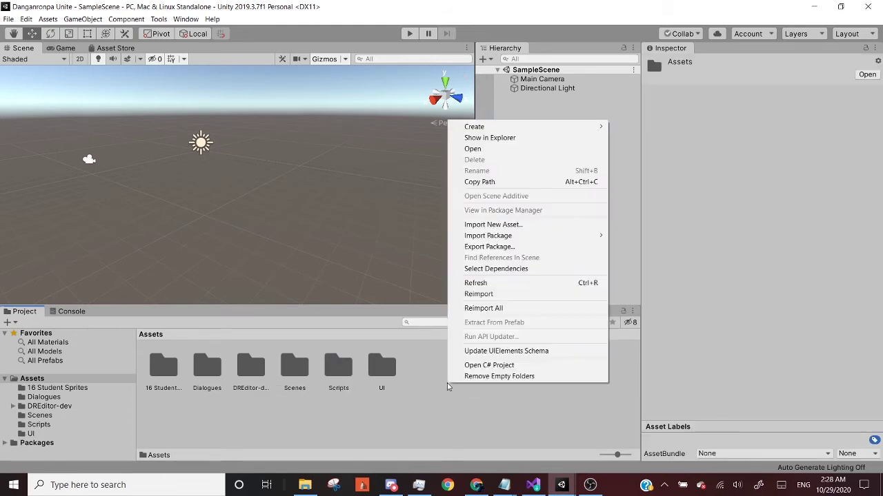
pyautogui.moveTo(527, 127)
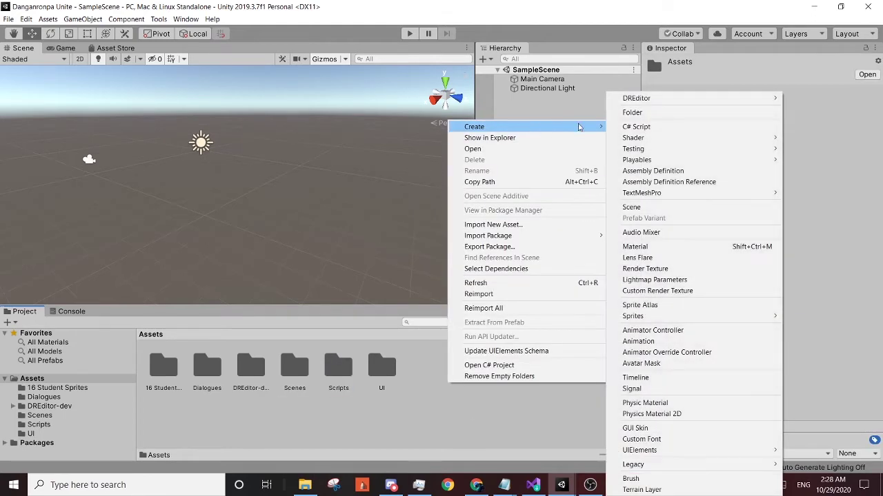
pyautogui.click(635, 116)
pyautogui.press('BackSpace')
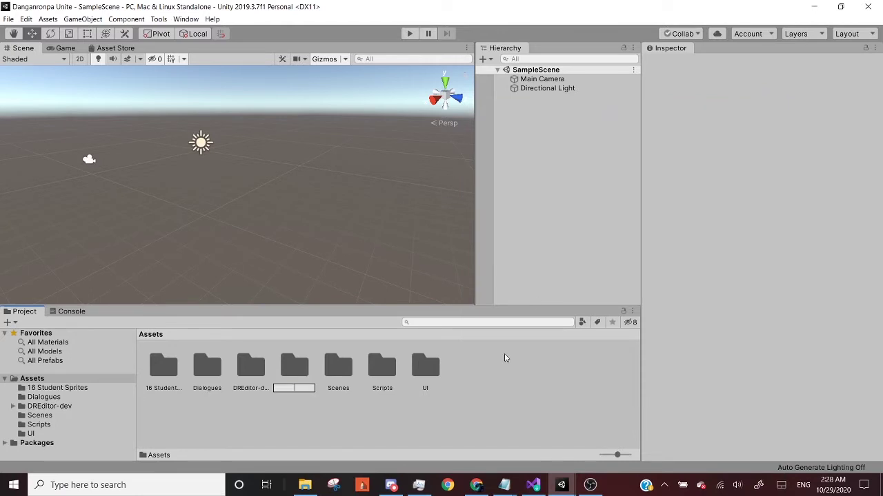
pyautogui.write('Resources')
pyautogui.press('Return')
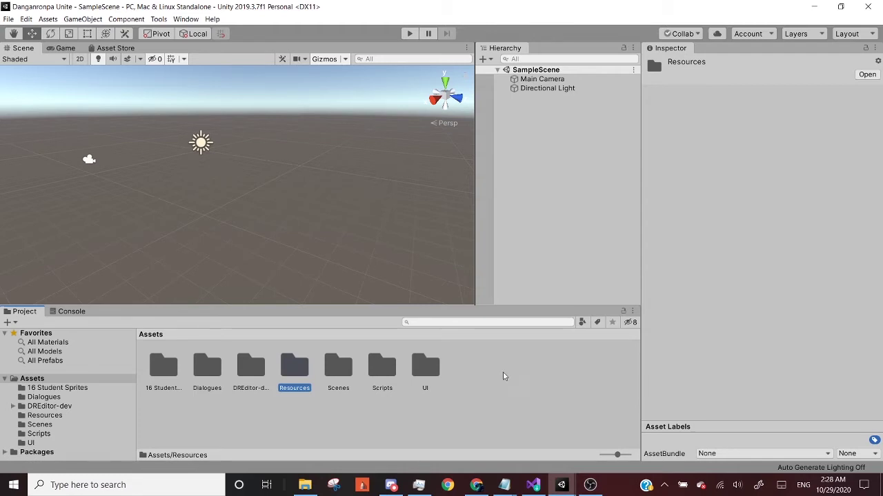
# Click through the Dialogues, Resources, DREditor-dev and Scripts folders in Assets
pyautogui.click(503, 376)
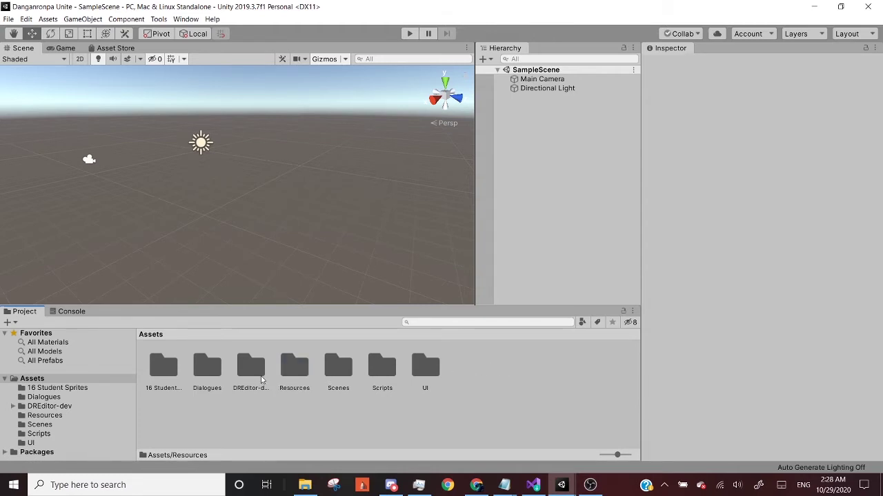
pyautogui.click(208, 373)
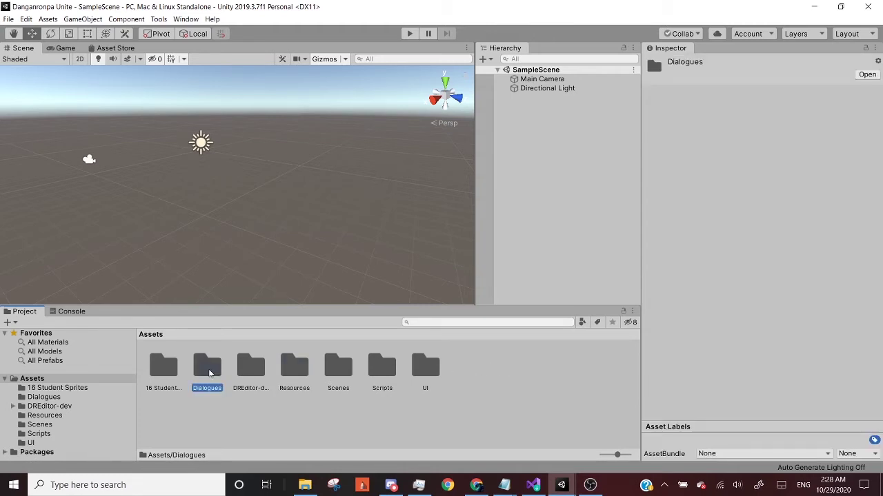
pyautogui.click(288, 365)
pyautogui.click(383, 363)
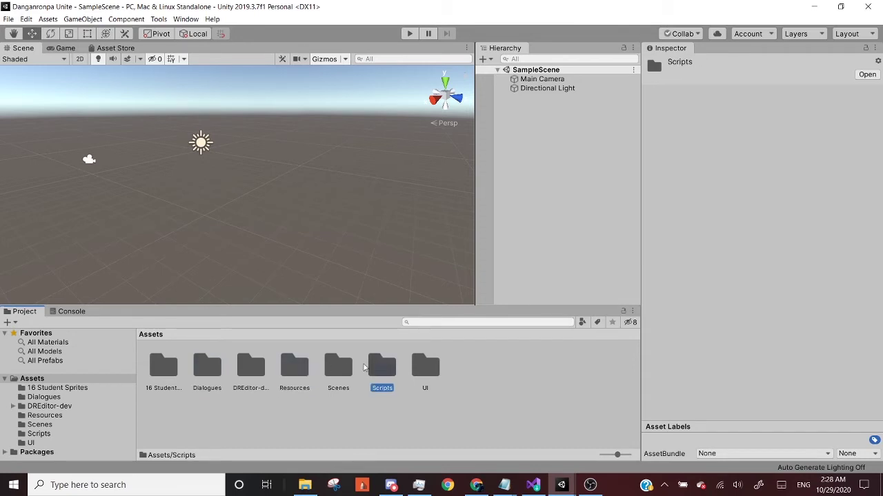
pyautogui.click(298, 370)
pyautogui.click(207, 372)
pyautogui.click(283, 369)
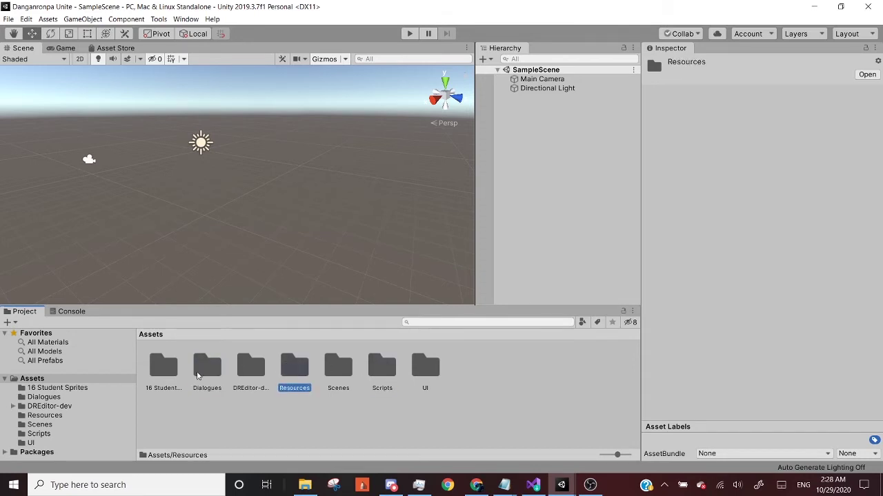
pyautogui.click(210, 375)
pyautogui.click(284, 371)
pyautogui.click(239, 371)
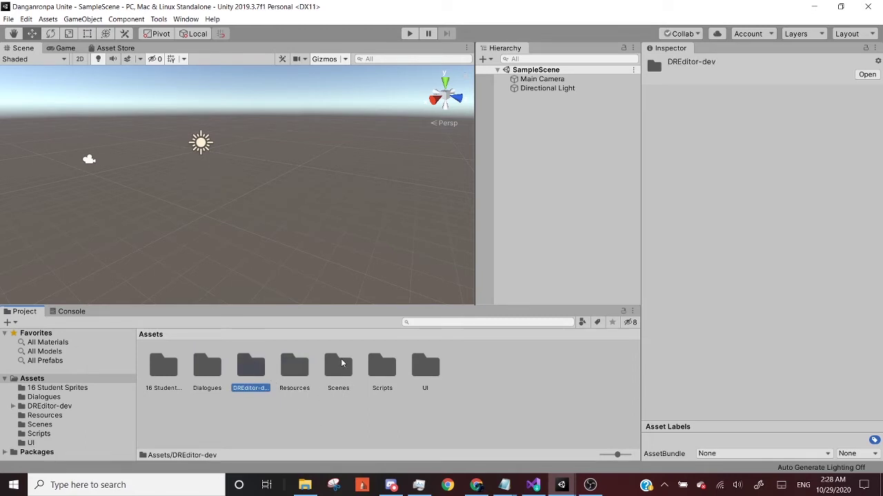
# Open the empty Scripts folder, return to Assets, then open Resources
pyautogui.click(383, 370)
pyautogui.doubleClick(374, 372)
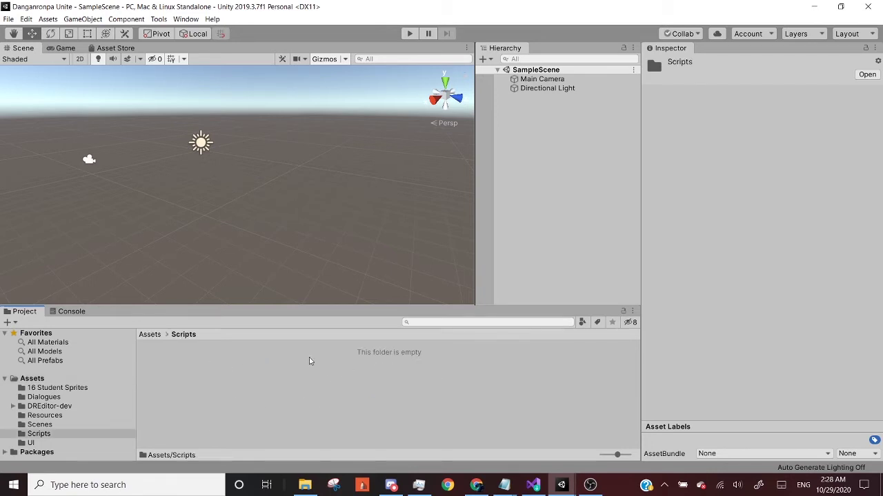
pyautogui.click(150, 336)
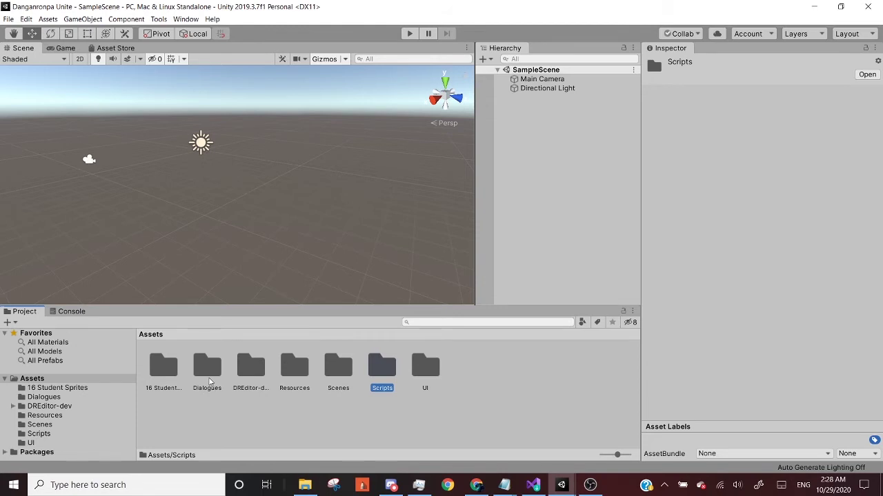
pyautogui.click(298, 379)
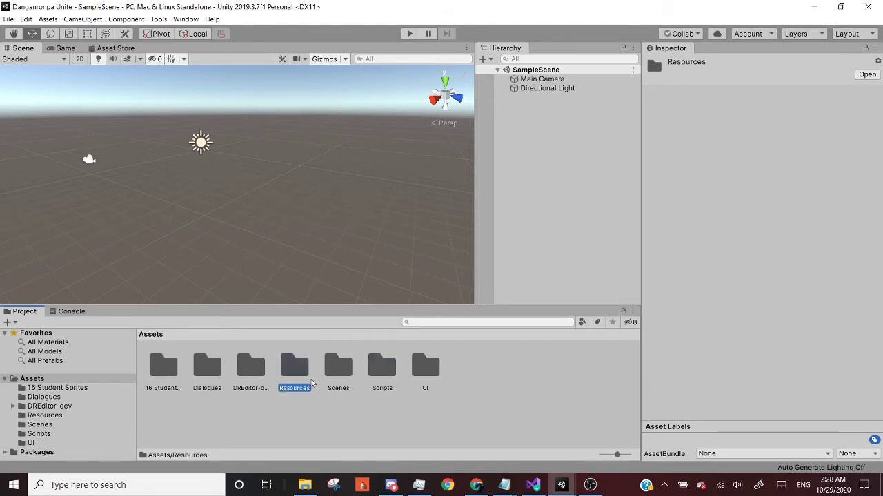
pyautogui.doubleClick(295, 378)
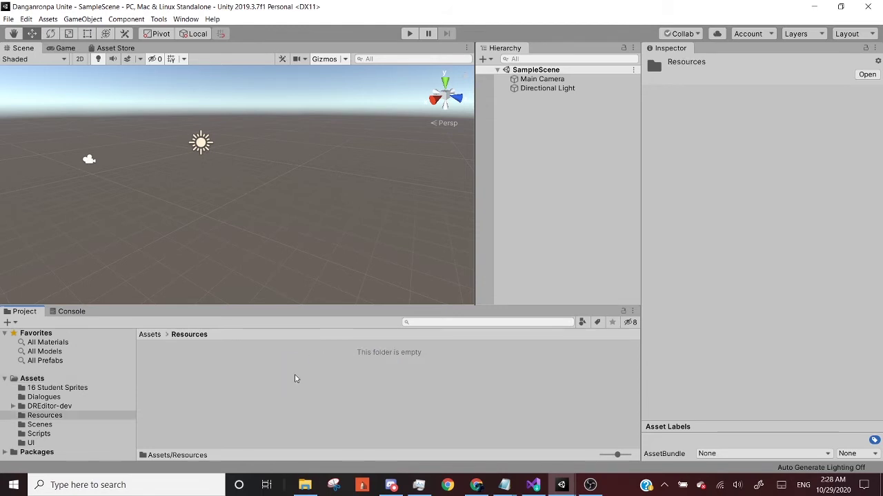
# Create a DREditor folder inside Resources
pyautogui.rightClick(175, 391)
pyautogui.click(232, 131)
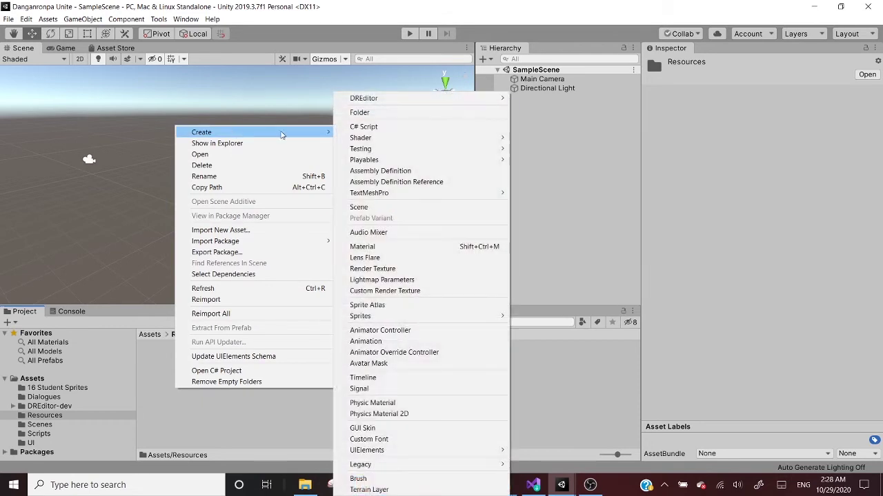
pyautogui.click(359, 113)
pyautogui.press('BackSpace')
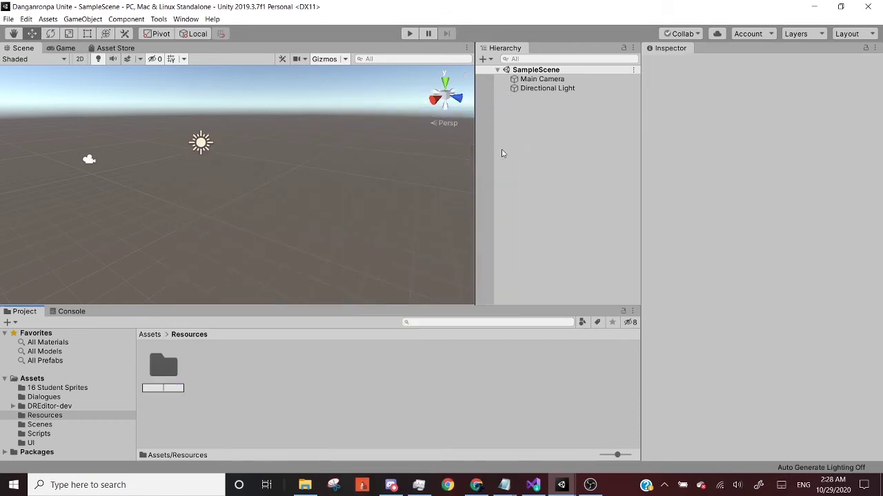
pyautogui.write('DREditor')
pyautogui.press('Return')
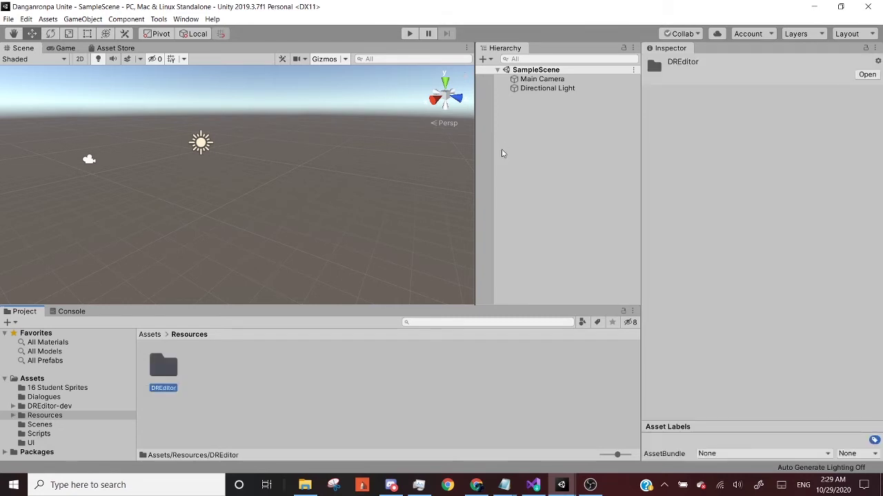
pyautogui.click(271, 373)
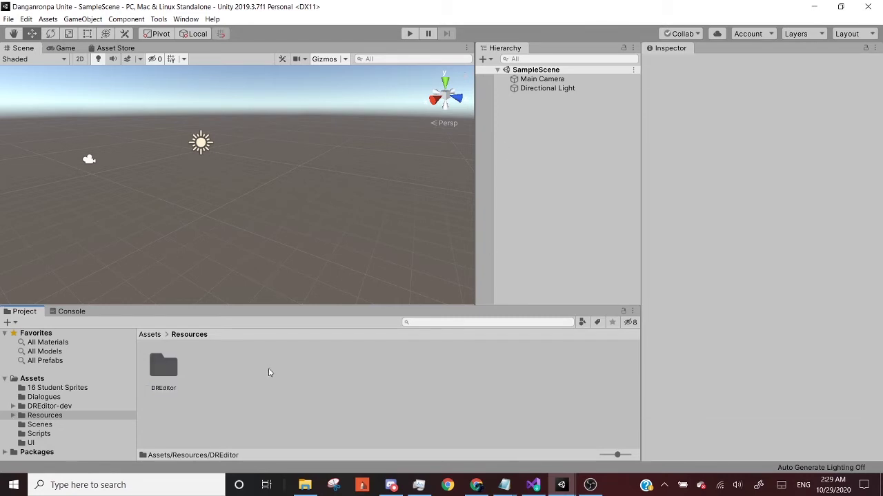
# Create a Characters folder inside Resources
pyautogui.rightClick(199, 381)
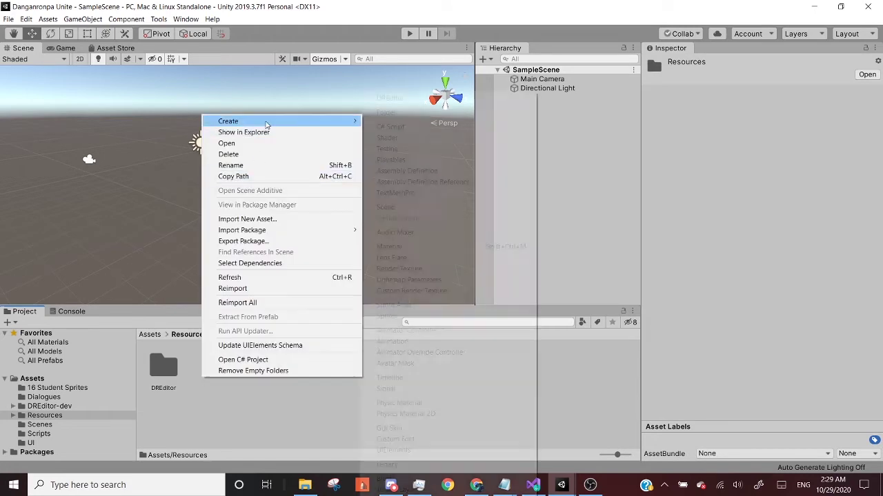
pyautogui.moveTo(266, 123)
pyautogui.click(440, 118)
pyautogui.press('BackSpace')
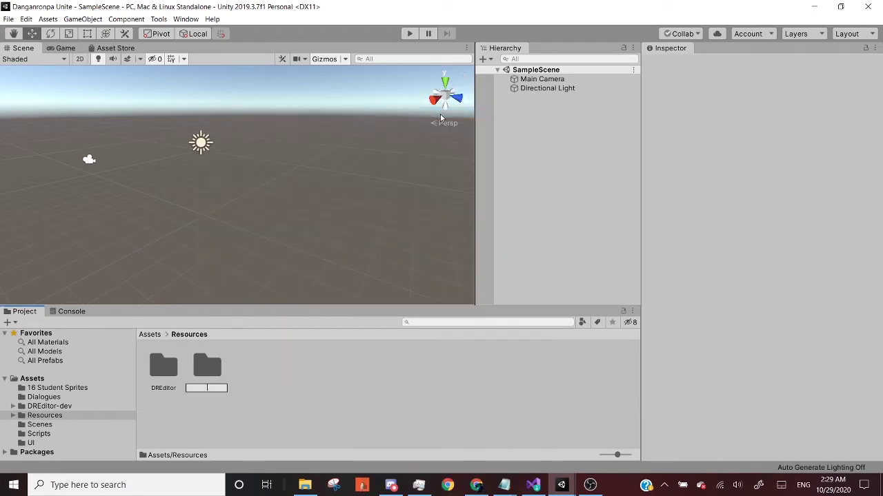
pyautogui.write('Characters')
pyautogui.press('Return')
pyautogui.click(256, 402)
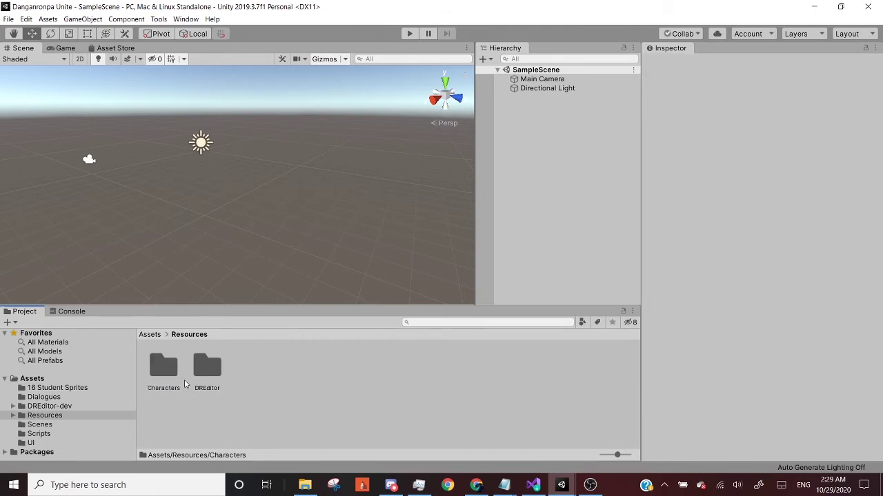
# Inside the DREditor folder, create a CameraAnim folder
pyautogui.doubleClick(207, 367)
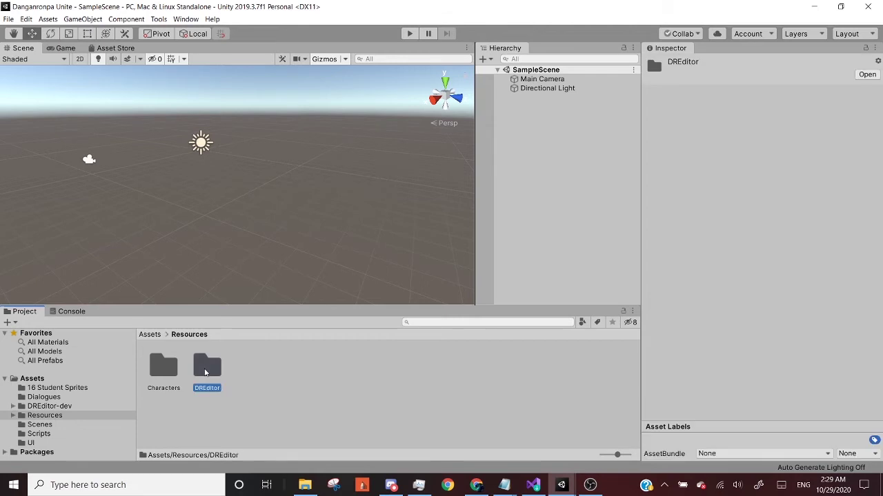
pyautogui.rightClick(249, 370)
pyautogui.click(232, 387)
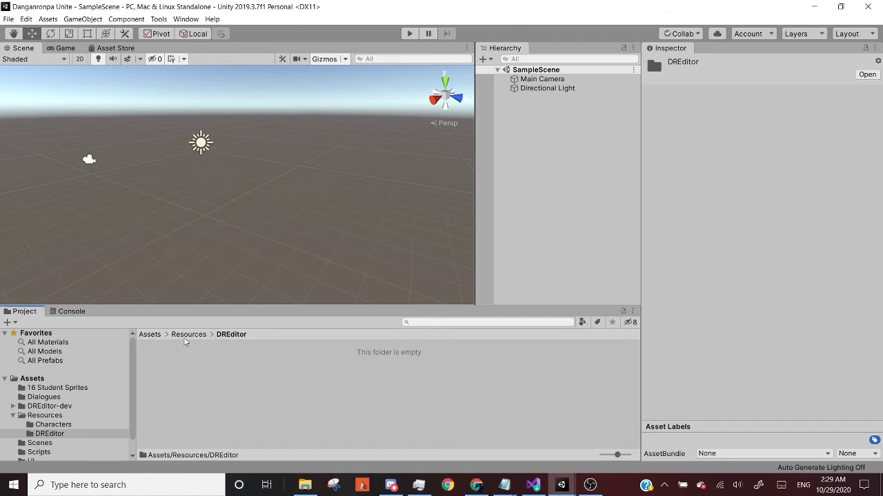
pyautogui.rightClick(230, 362)
pyautogui.moveTo(328, 104)
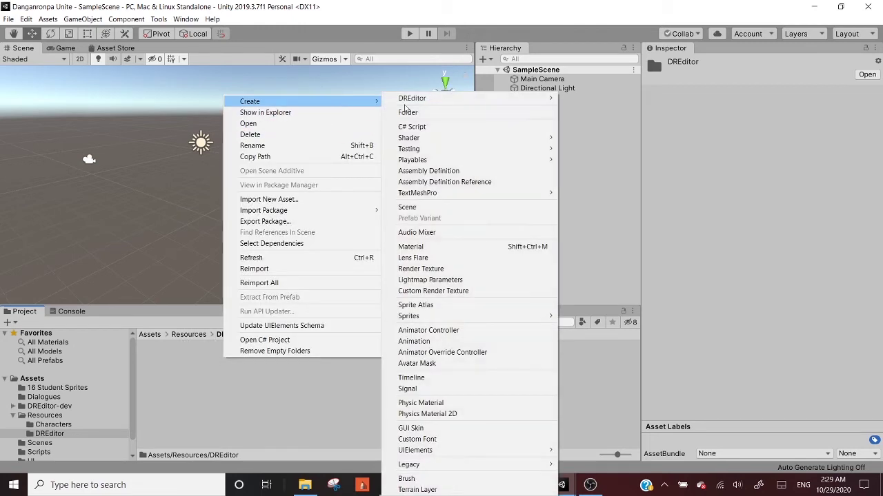
pyautogui.click(409, 113)
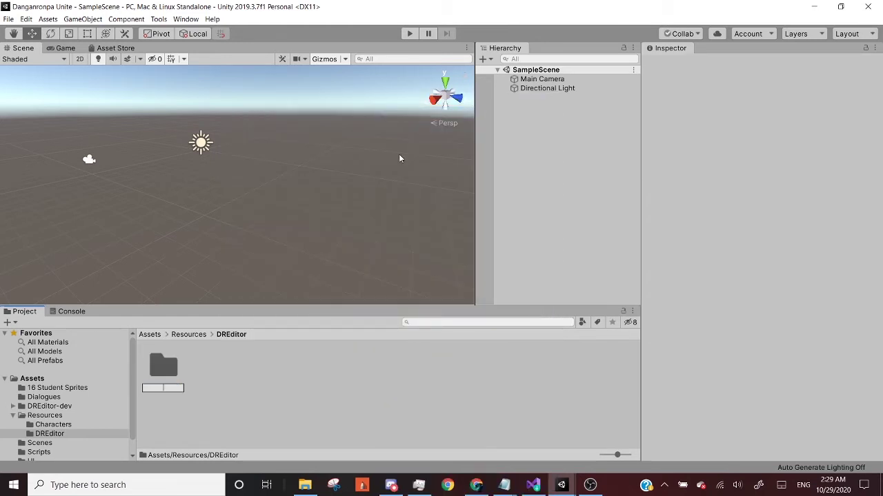
pyautogui.write('CameraAnim')
pyautogui.press('Return')
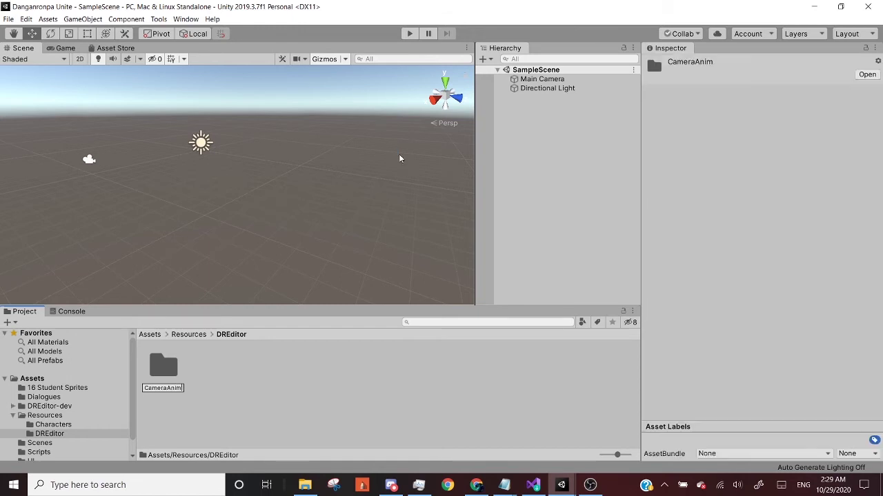
# Add a CameraVFX folder in DREditor, then go back up to the Assets root
pyautogui.rightClick(313, 385)
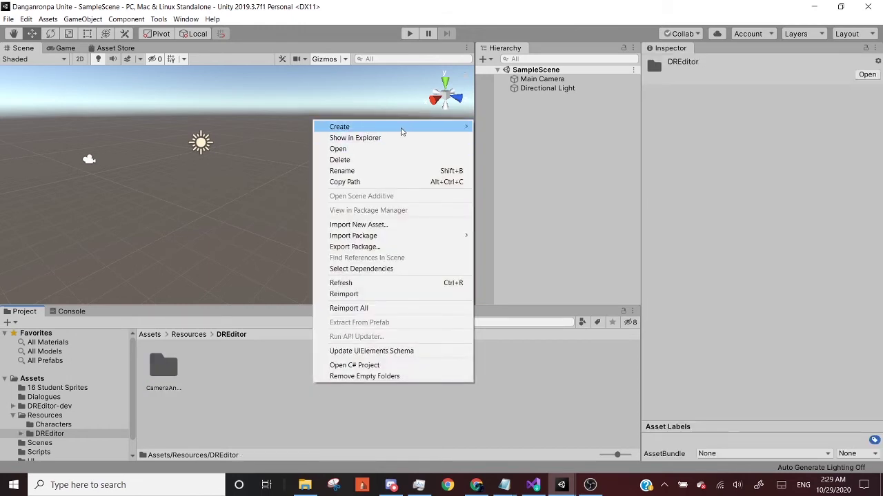
pyautogui.moveTo(402, 128)
pyautogui.click(562, 113)
pyautogui.press('BackSpace')
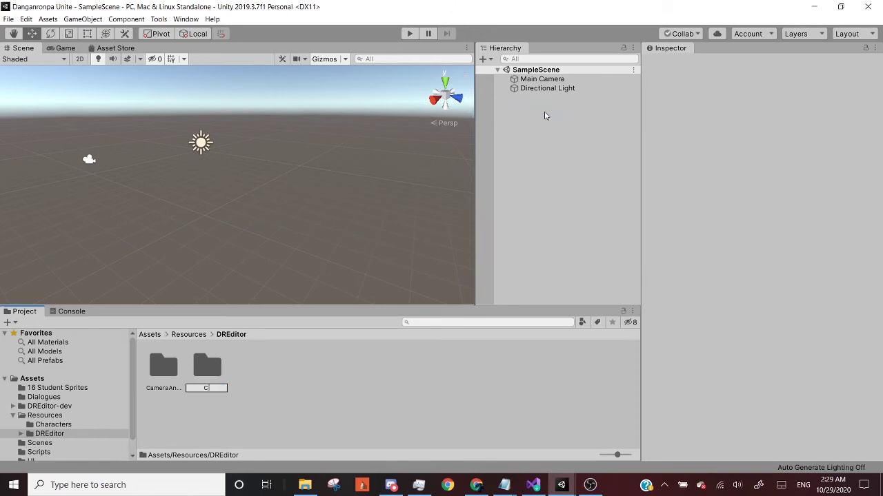
pyautogui.write('CameraVFX')
pyautogui.press('Return')
pyautogui.click(336, 404)
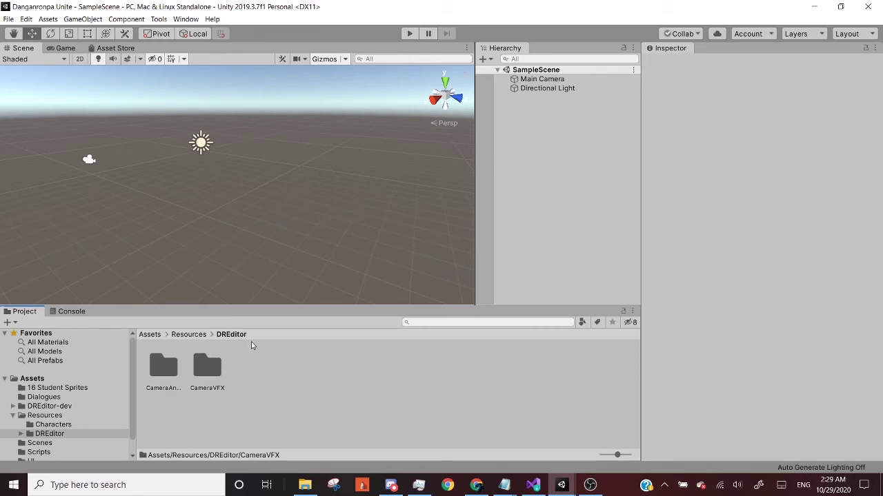
pyautogui.click(187, 337)
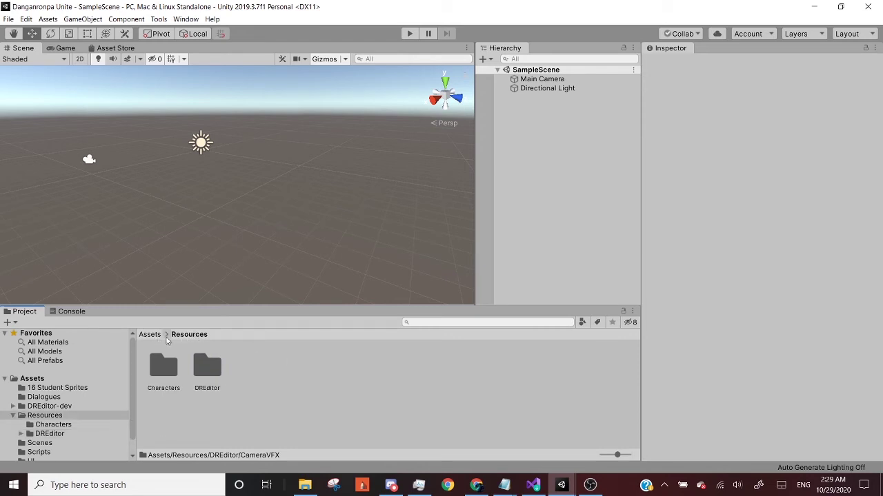
pyautogui.click(154, 336)
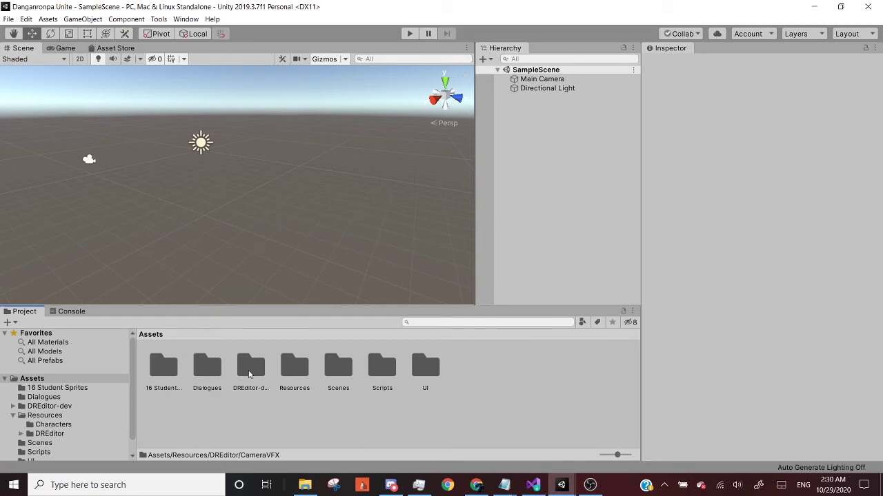
pyautogui.moveTo(325, 172)
pyautogui.mouseDown(button='right')
pyautogui.moveTo(315, 189)
pyautogui.moveTo(332, 158)
pyautogui.mouseUp(button='right')
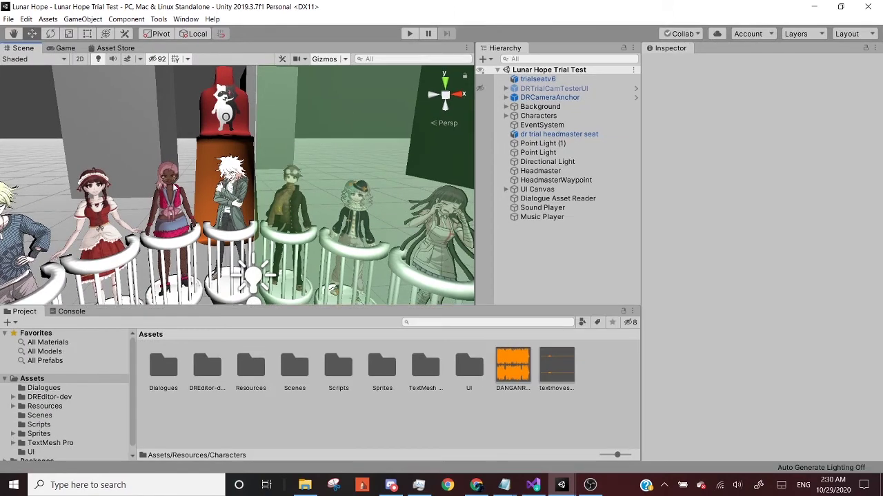
pyautogui.moveTo(288, 158); pyautogui.dragTo(305, 217, button='right')
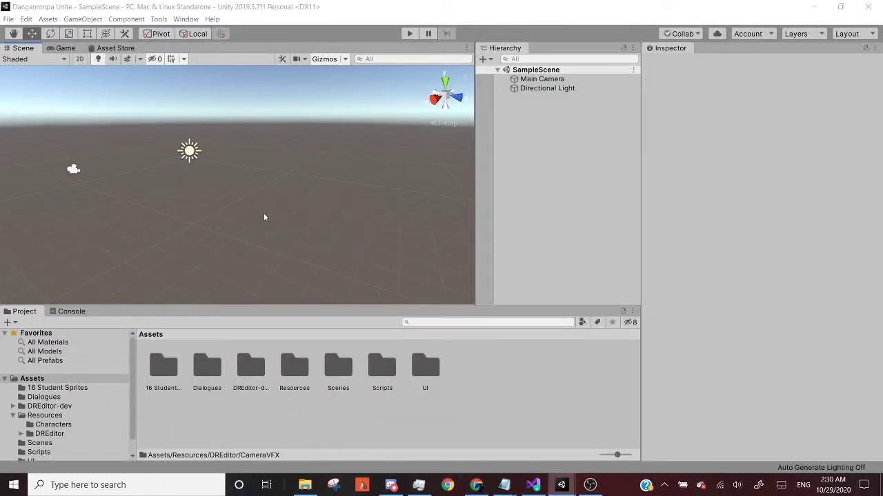
pyautogui.click(262, 433)
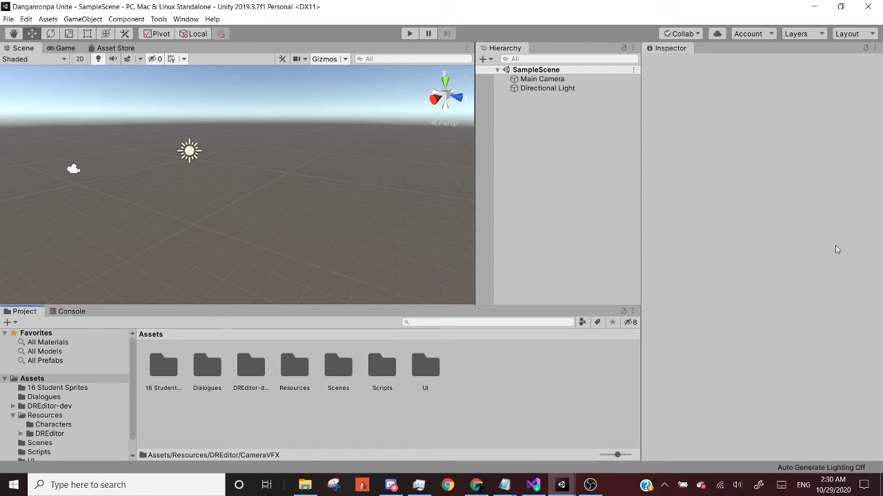
# Duplicate Trial Camera Demo in DREditor-dev/SampleScenes and drag the Trial Camera Demo 1 copy to Assets root
pyautogui.click(260, 376)
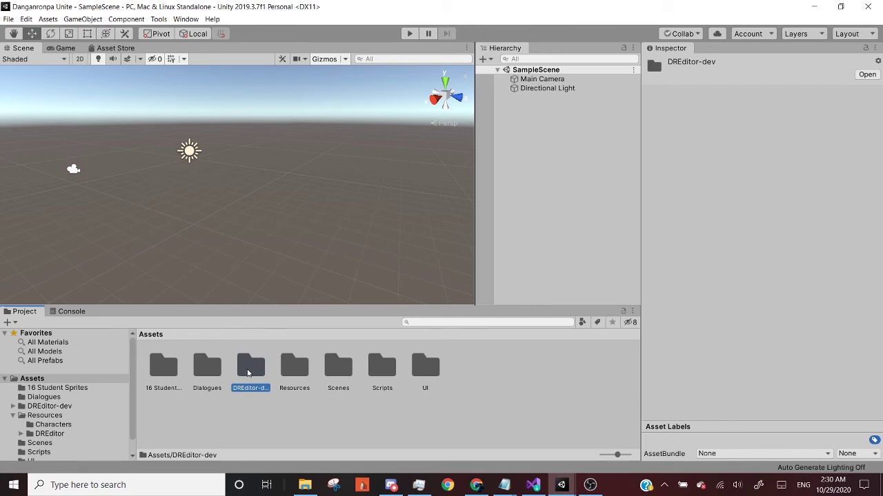
pyautogui.doubleClick(248, 373)
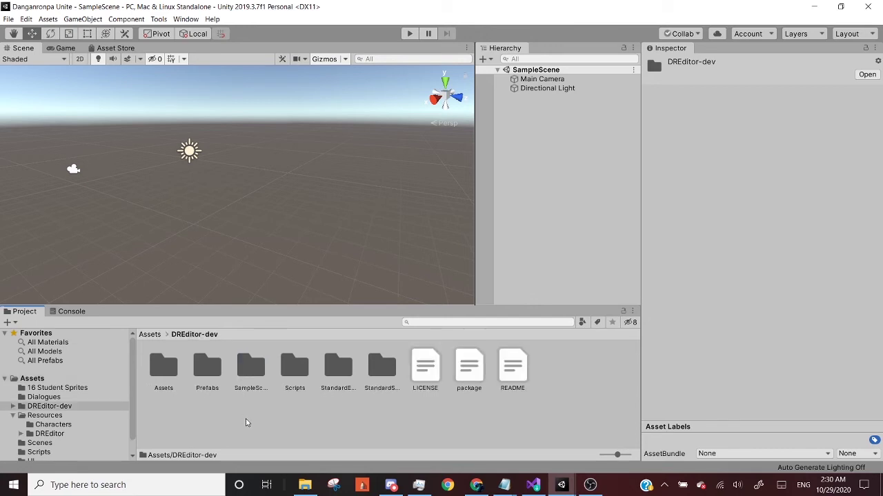
pyautogui.doubleClick(252, 368)
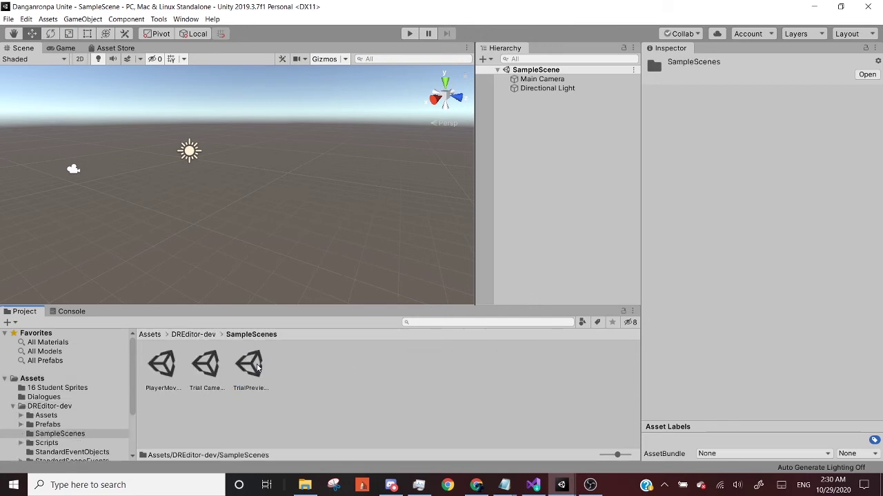
pyautogui.click(205, 369)
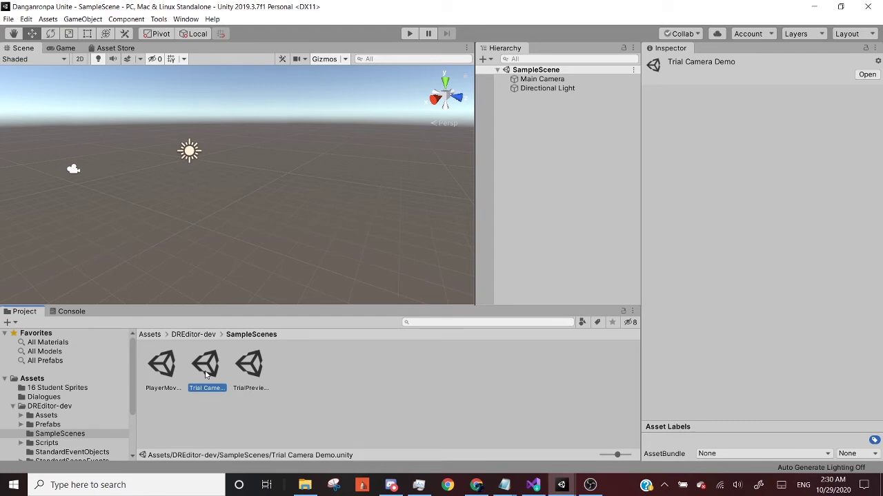
pyautogui.hotkey('ctrl', 'd')
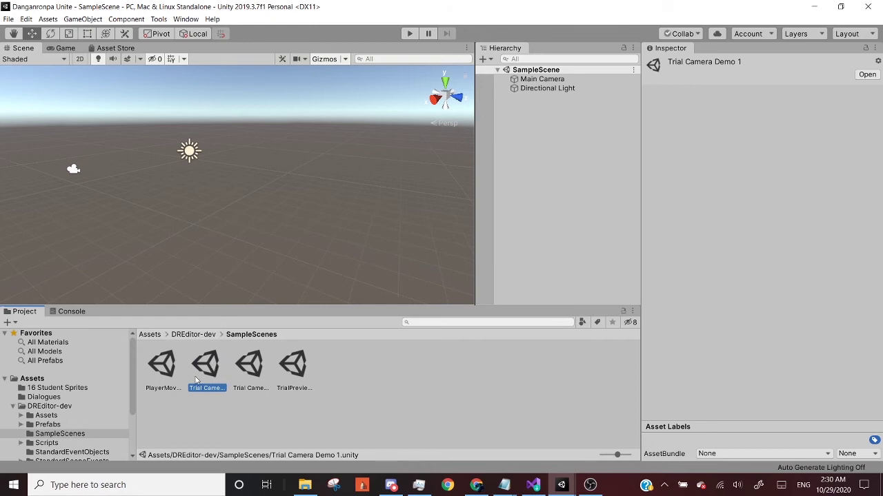
pyautogui.scroll(-3, 94, 404)
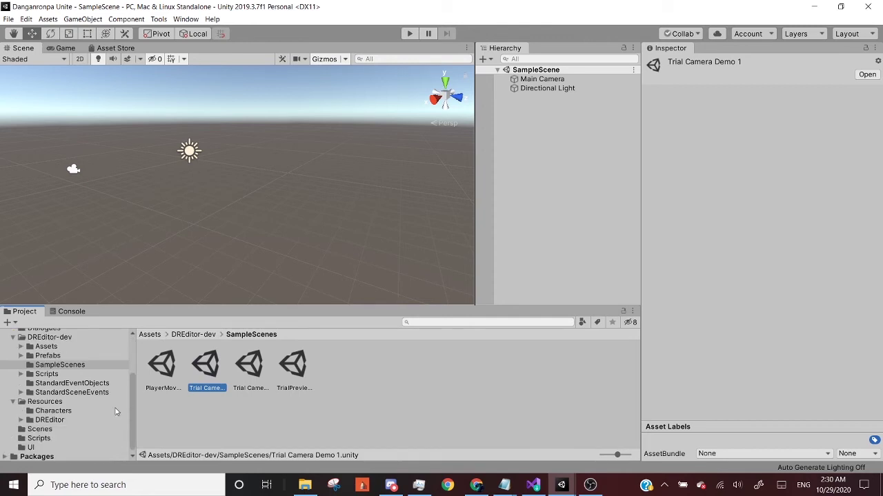
pyautogui.scroll(1, 94, 404)
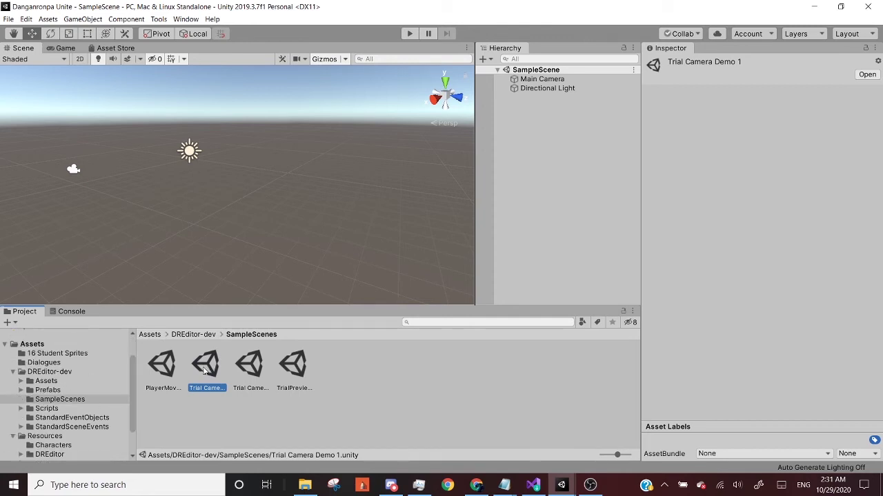
pyautogui.moveTo(205, 371); pyautogui.dragTo(45, 347)
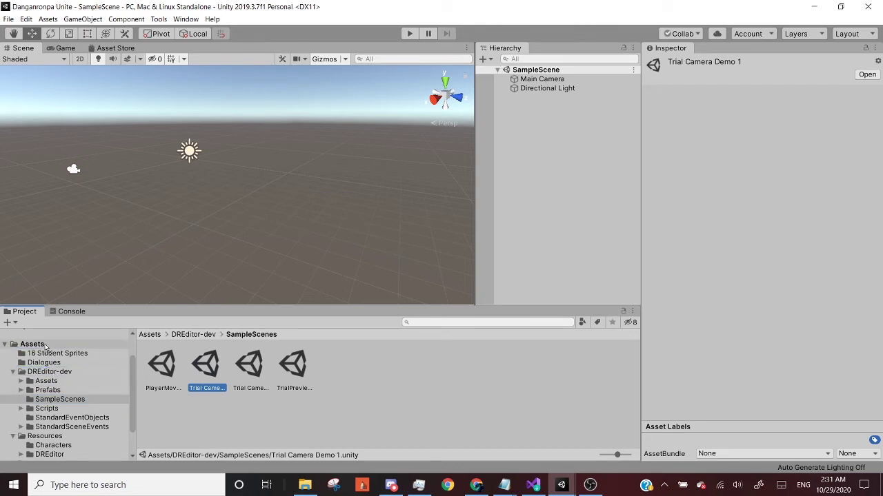
pyautogui.moveTo(46, 346); pyautogui.dragTo(46, 346)
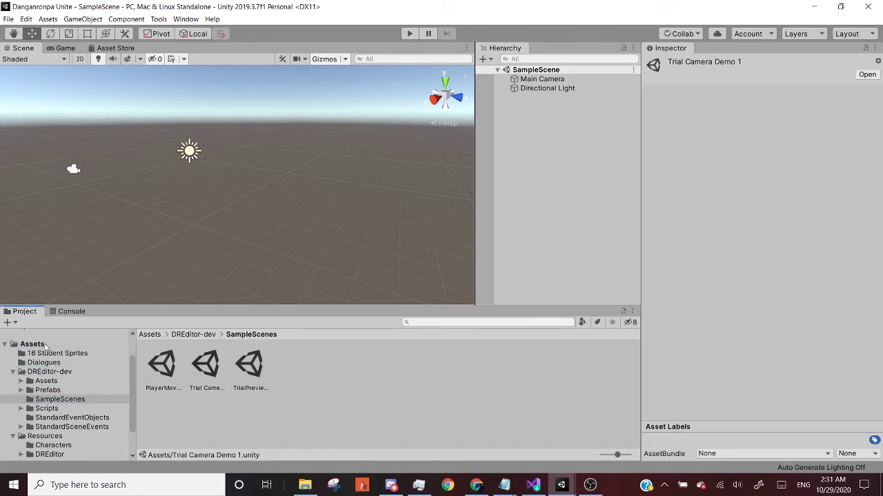
# Look inside the Scenes folder, then open the Trial Camera Demo 1 scene from Assets root
pyautogui.click(46, 347)
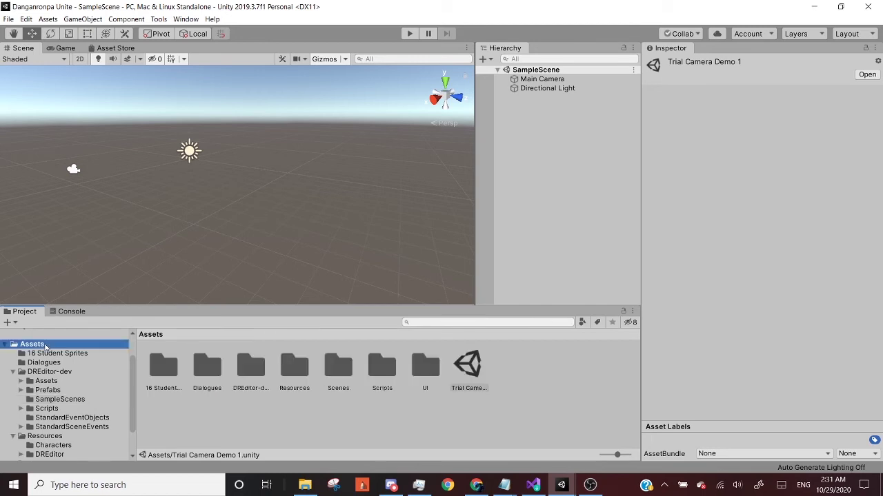
pyautogui.click(465, 383)
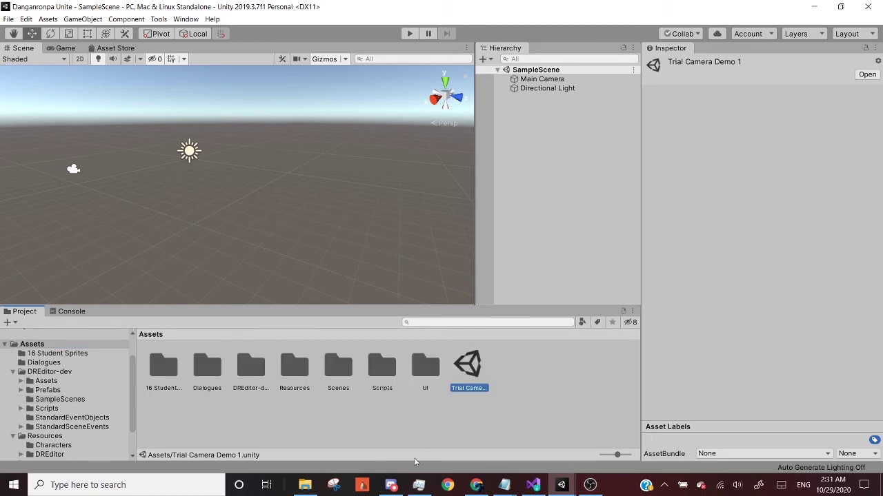
pyautogui.click(332, 367)
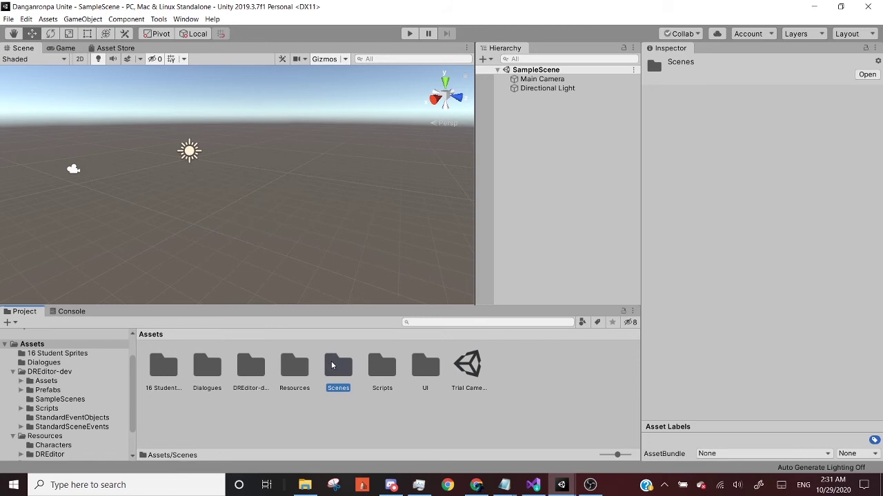
pyautogui.doubleClick(332, 366)
pyautogui.click(171, 373)
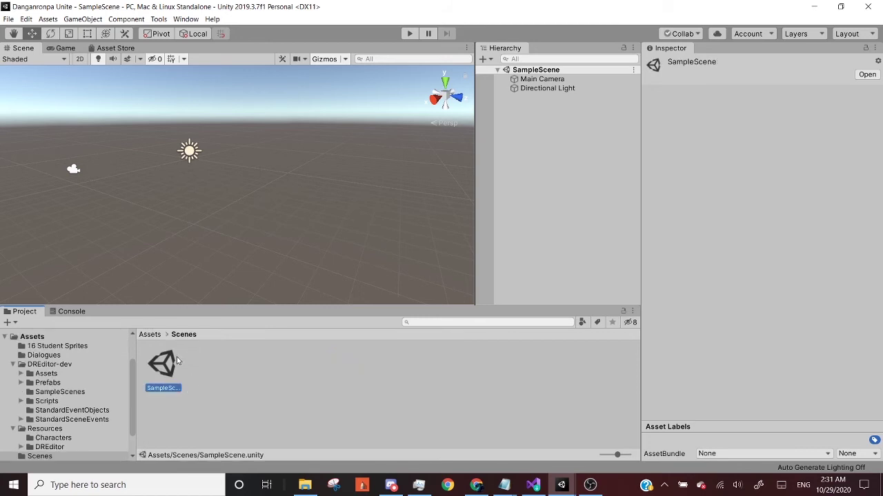
pyautogui.rightClick(166, 380)
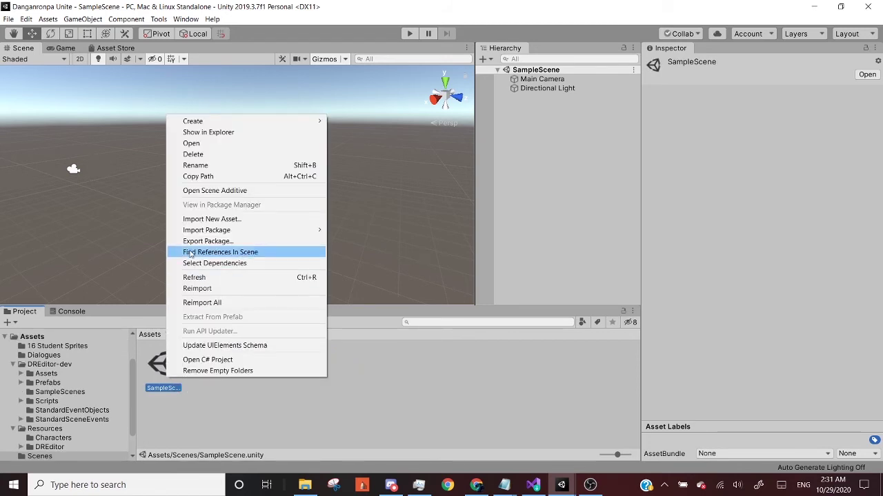
pyautogui.click(217, 410)
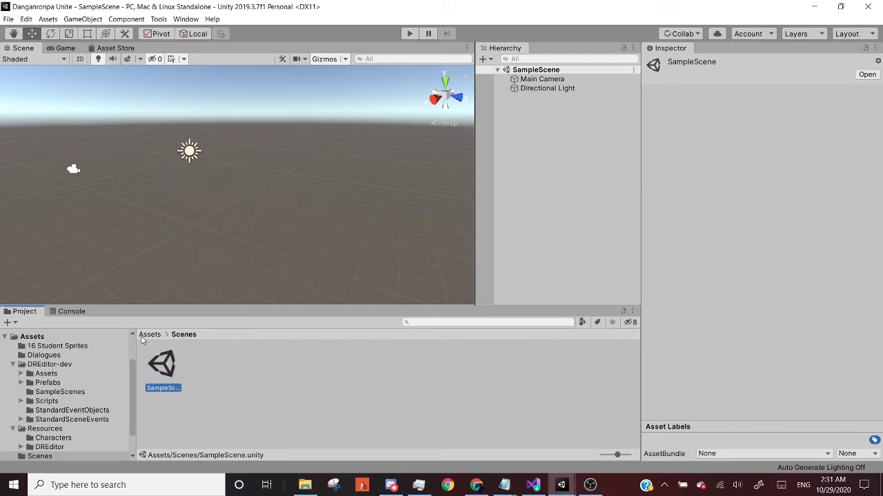
pyautogui.click(145, 337)
pyautogui.doubleClick(469, 366)
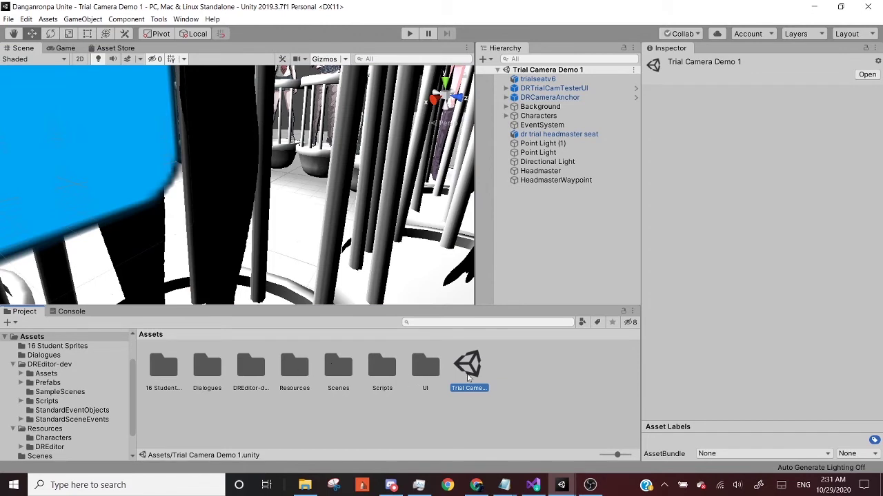
# Move Trial Camera Demo 1 into Scenes and delete SampleScene there
pyautogui.moveTo(473, 379); pyautogui.dragTo(340, 371)
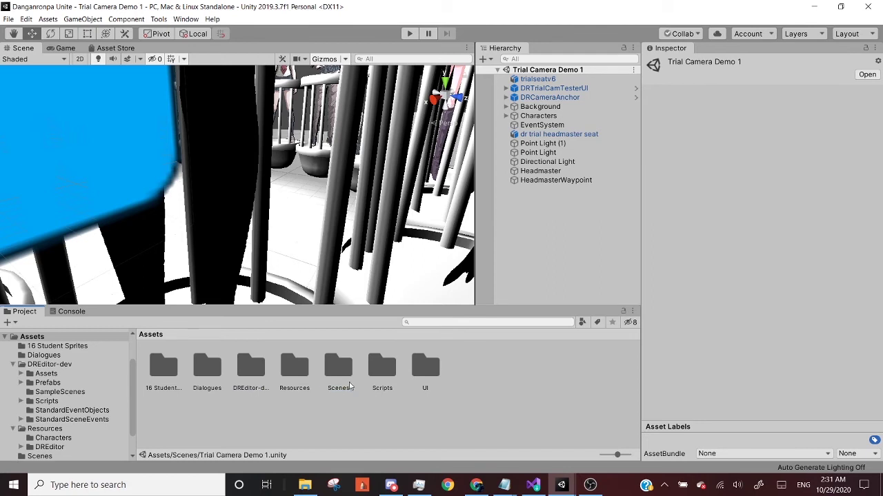
pyautogui.click(338, 367)
pyautogui.doubleClick(334, 369)
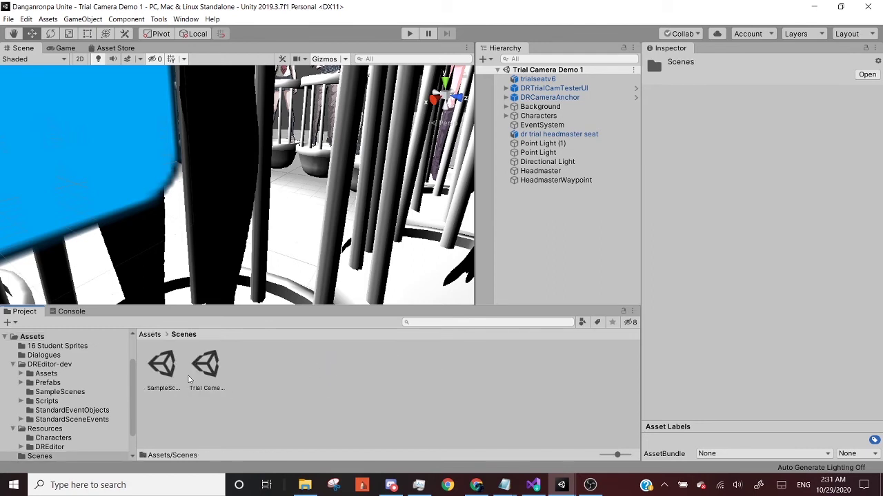
pyautogui.click(210, 371)
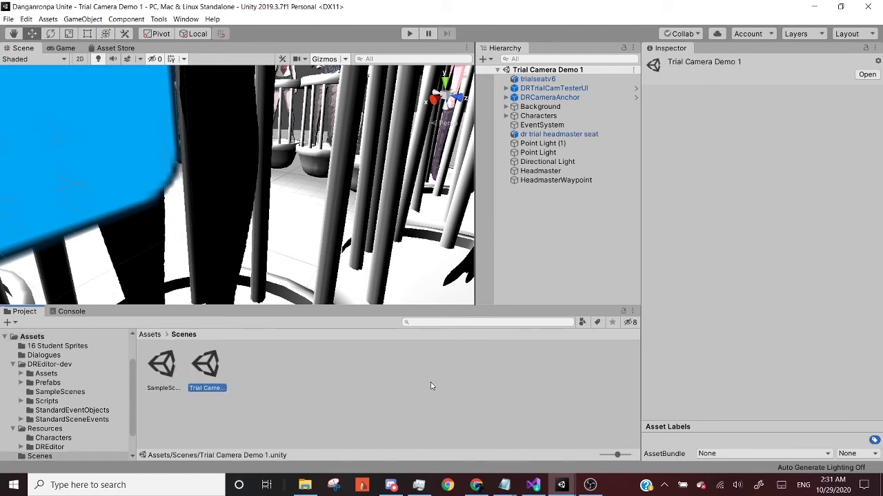
pyautogui.rightClick(160, 373)
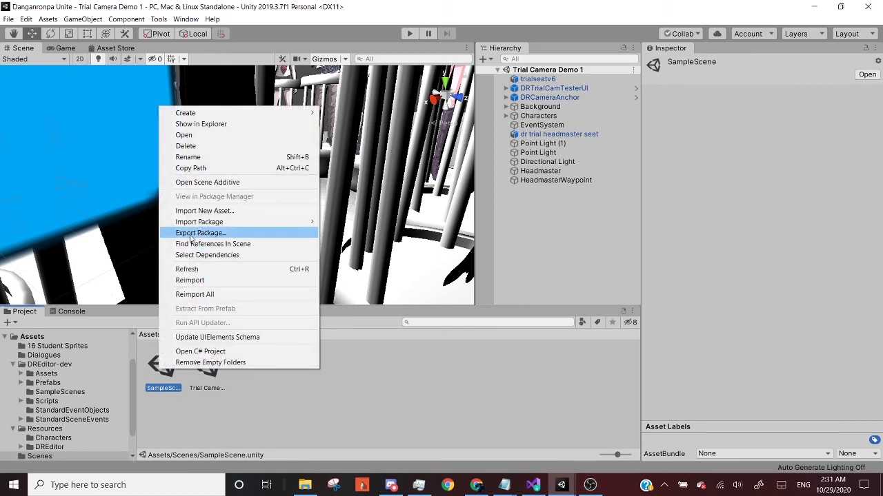
pyautogui.click(185, 146)
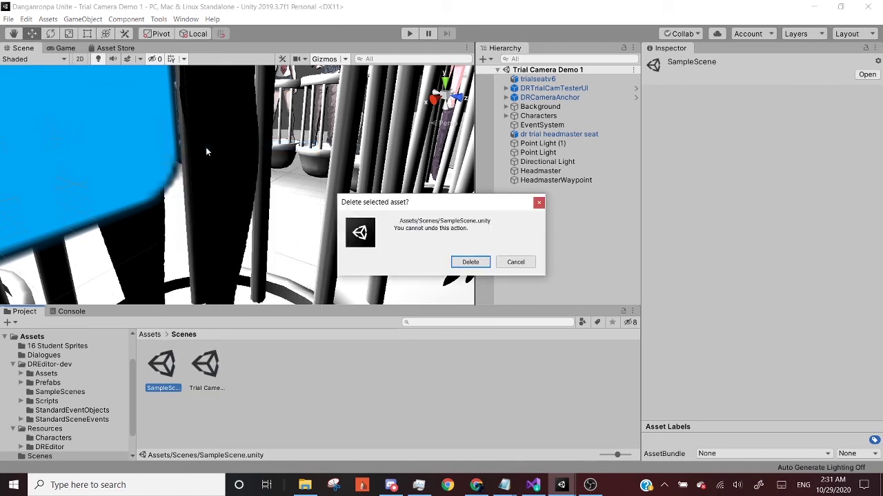
pyautogui.click(459, 262)
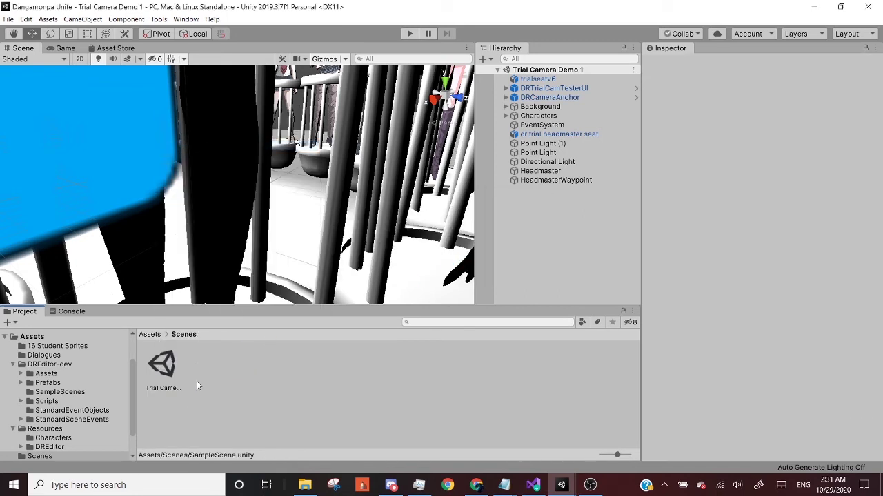
pyautogui.click(164, 387)
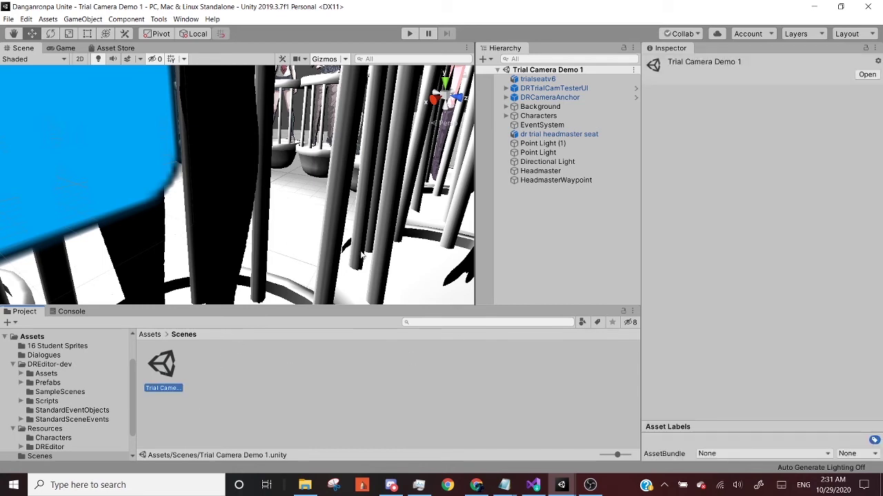
# Rename the Trial Camera Demo 1 scene asset to 'Trial Demo' and ignore the externally-modified prompt to keep the loaded scene
pyautogui.rightClick(160, 373)
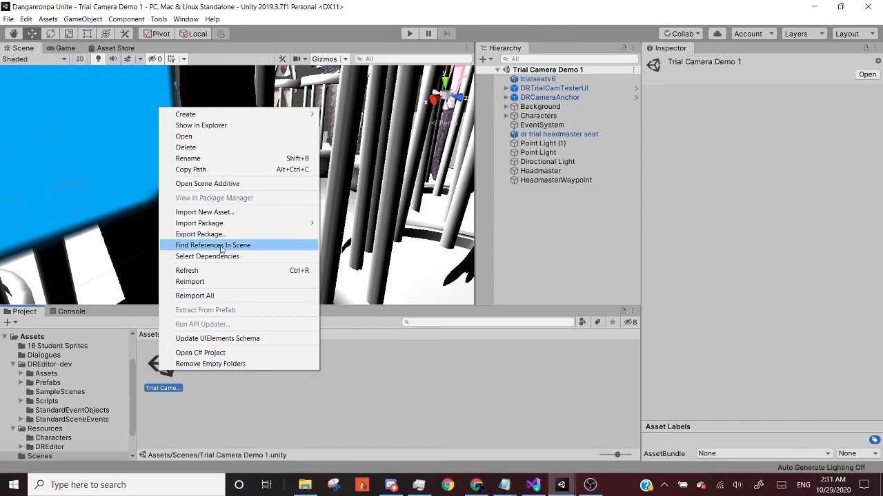
pyautogui.click(207, 158)
pyautogui.press('BackSpace')
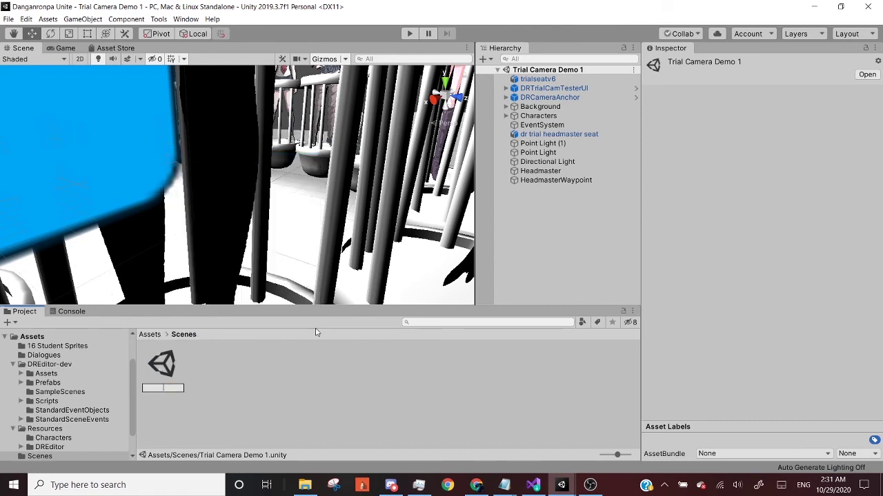
pyautogui.write('Trial Demo')
pyautogui.press('Return')
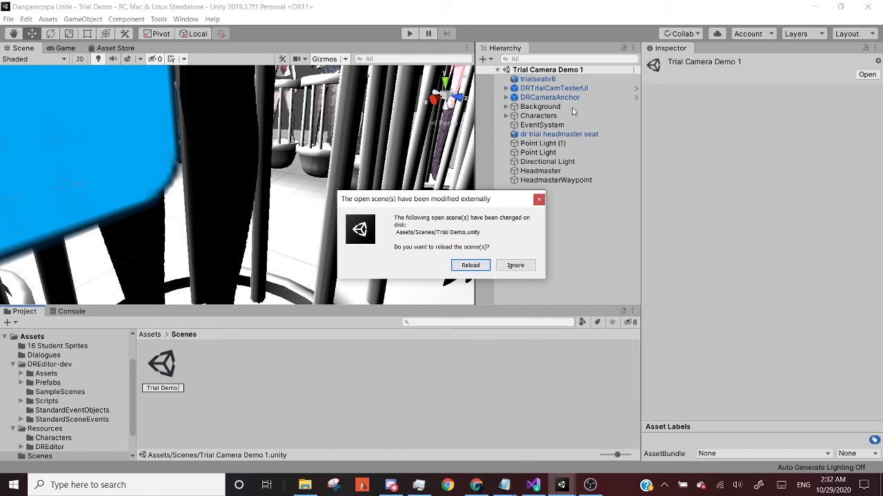
pyautogui.click(516, 266)
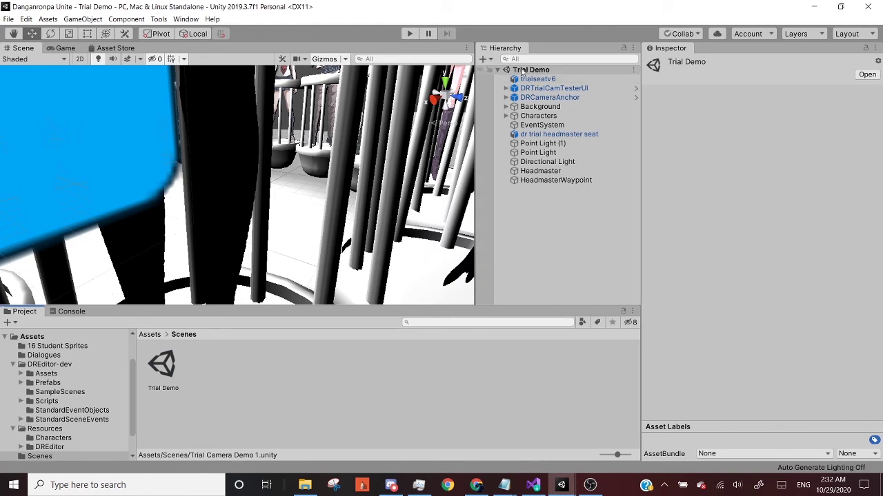
pyautogui.click(163, 372)
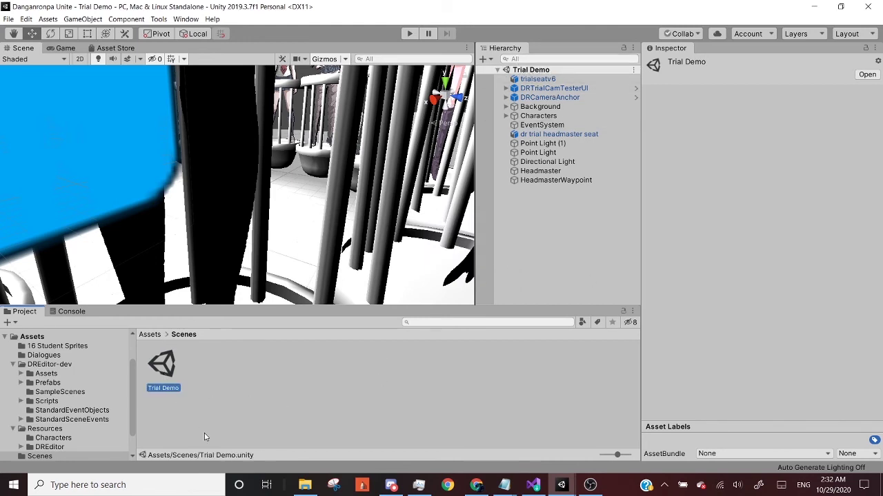
pyautogui.click(227, 363)
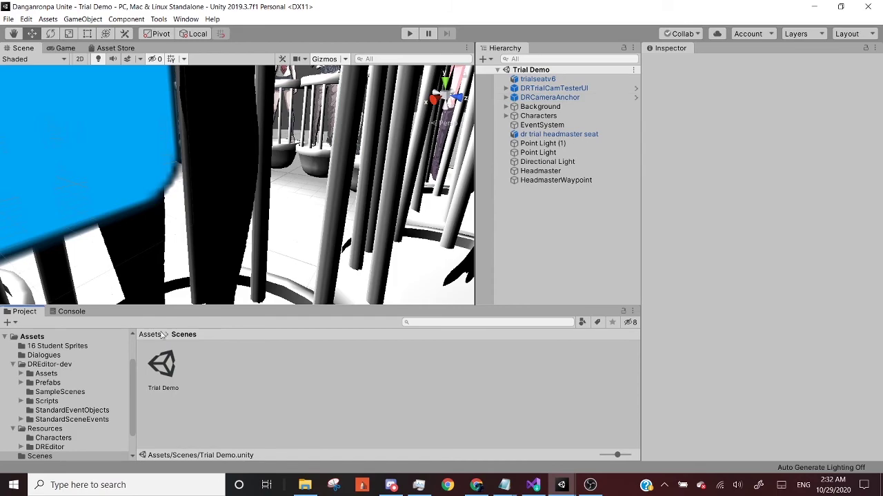
# Orbit the Scene view around the courtroom seats to show the characters at their trial stands
pyautogui.moveTo(282, 200); pyautogui.dragTo(194, 140, button='right')
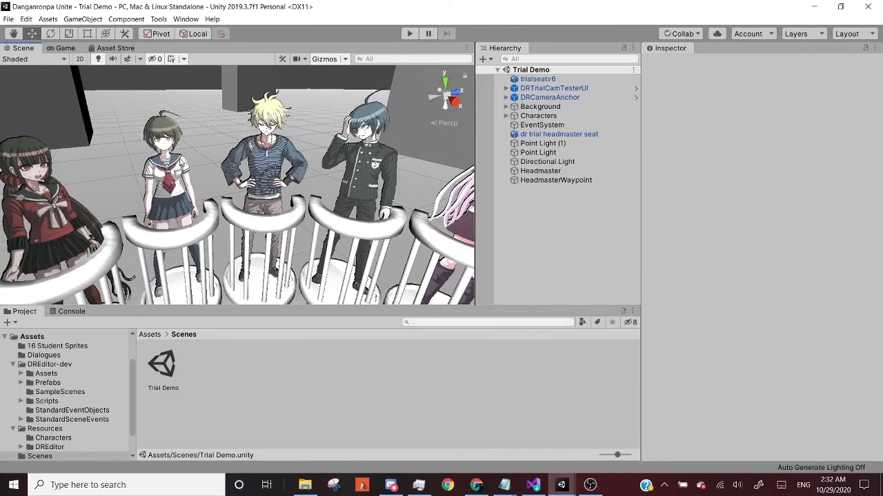
pyautogui.moveTo(212, 170); pyautogui.dragTo(227, 269, button='right')
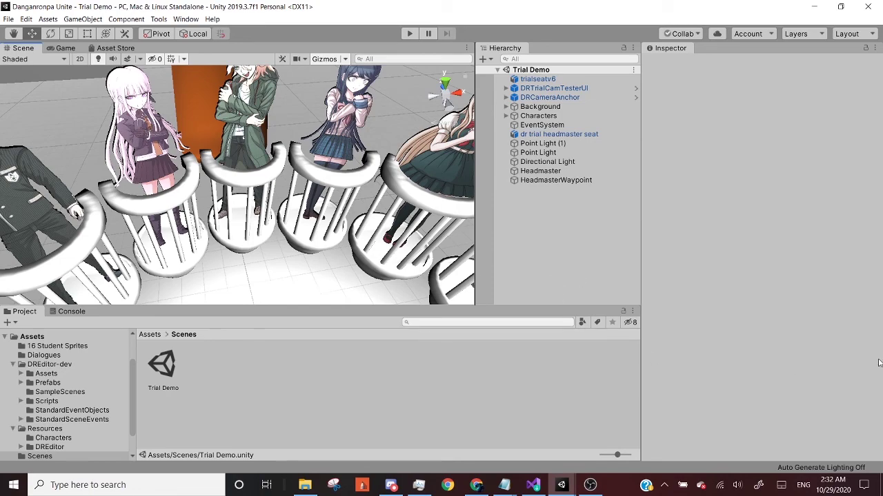
# Bring the Optional.txt notes window from the Notepad taskbar entry to the front
pyautogui.moveTo(504, 485)
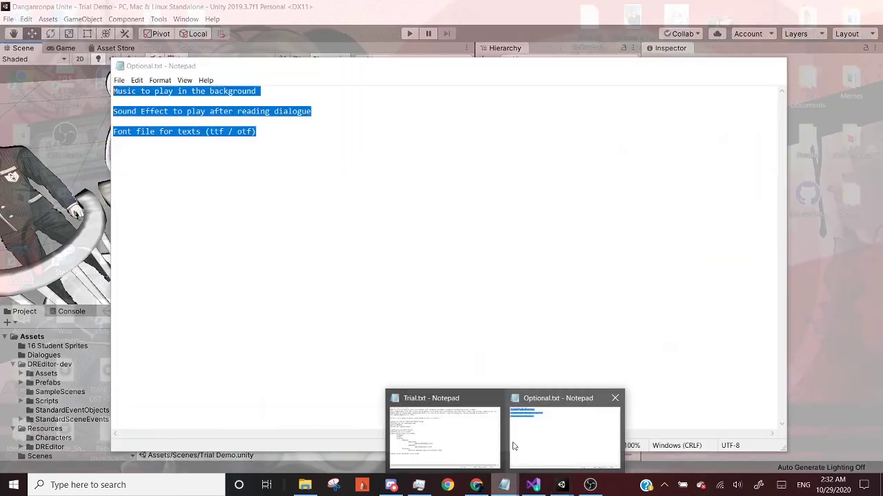